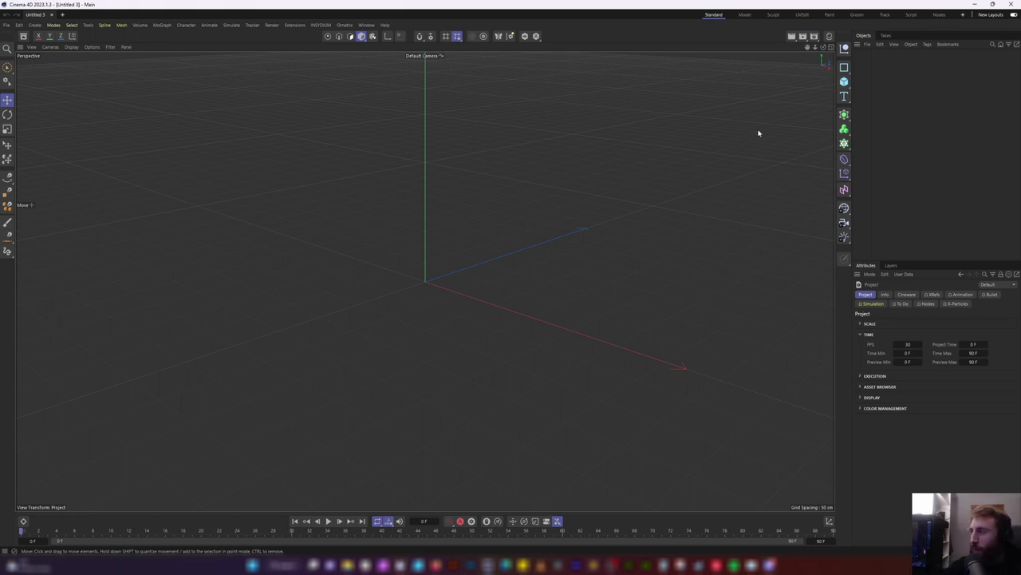
Add a Volume Builder and a Volume Mesher to the scene
click(845, 128)
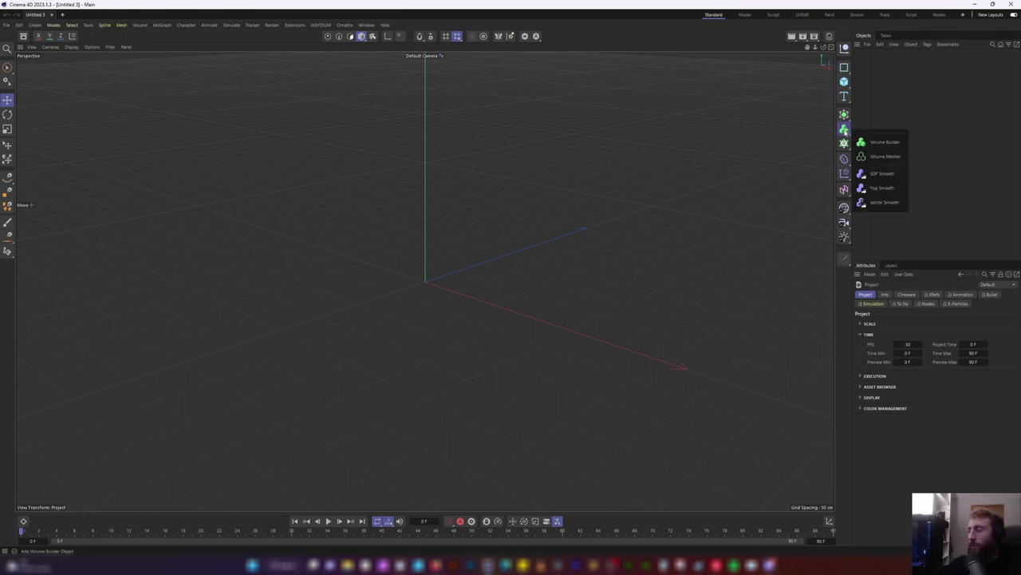
click(854, 136)
click(846, 130)
click(878, 157)
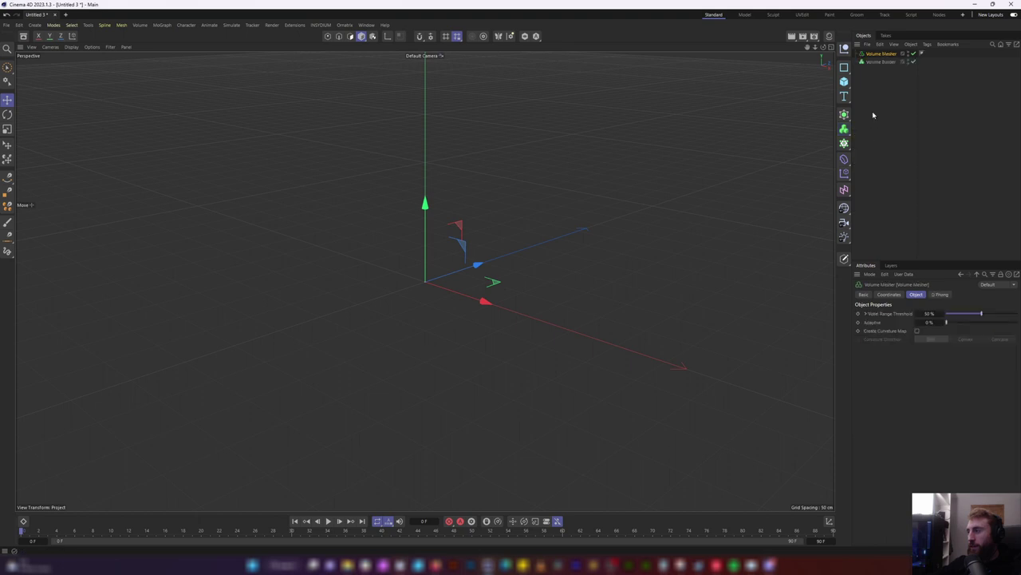
Add a Helix spline and make it a child of the Volume Builder
click(844, 67)
click(870, 95)
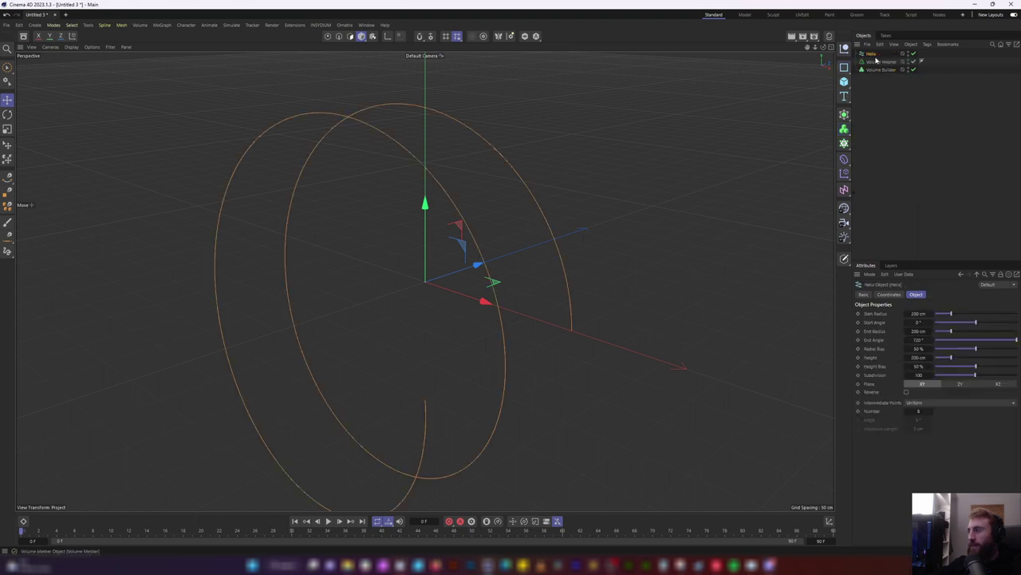
drag(871, 53, 880, 71)
alt+drag(702, 223, 535, 212)
alt+right_drag(536, 213, 346, 218)
mouse_move(346, 218)
alt+mouse_down()
mouse_move(434, 205)
mouse_move(335, 214)
mouse_move(360, 208)
alt+mouse_up()
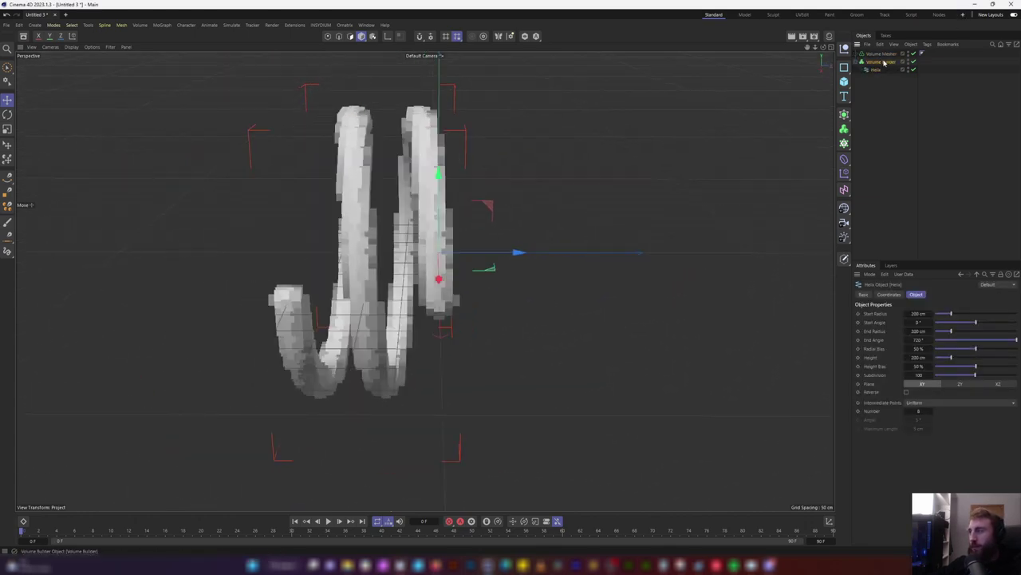
Nest the Volume Builder under the Volume Mesher and inspect the helix tube from several angles
drag(890, 56, 889, 54)
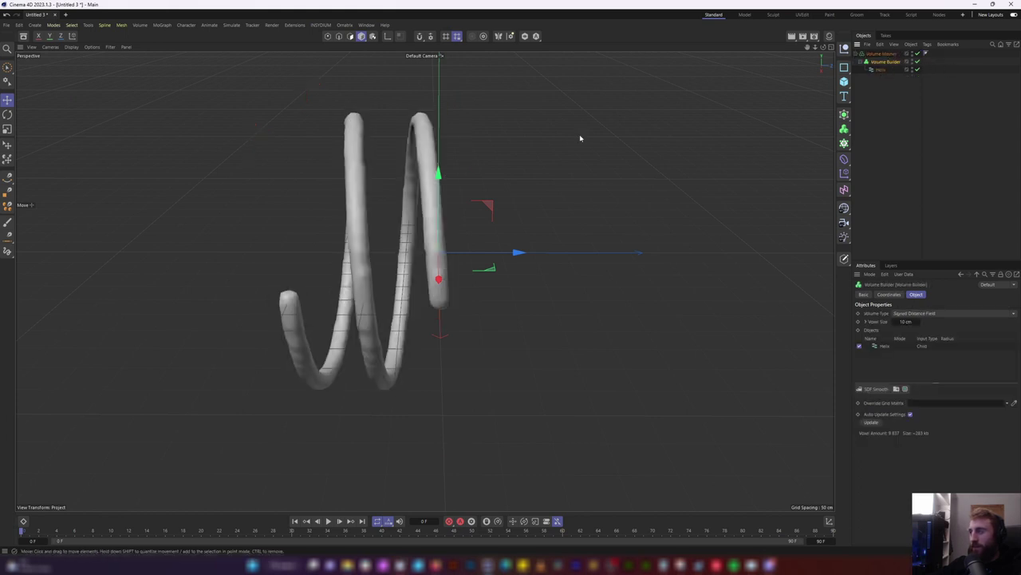
alt+drag(521, 139, 410, 136)
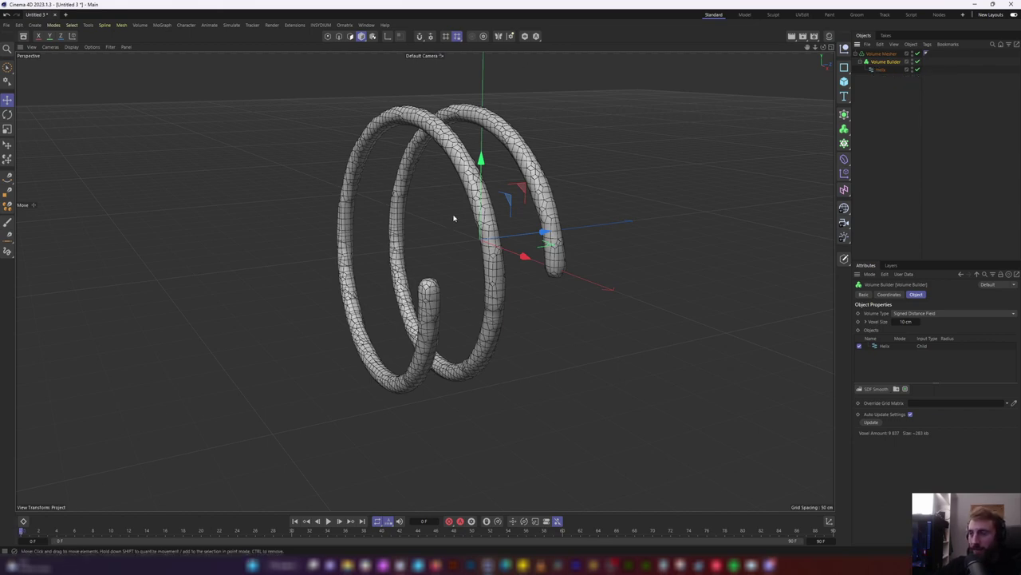
alt+drag(459, 201, 506, 165)
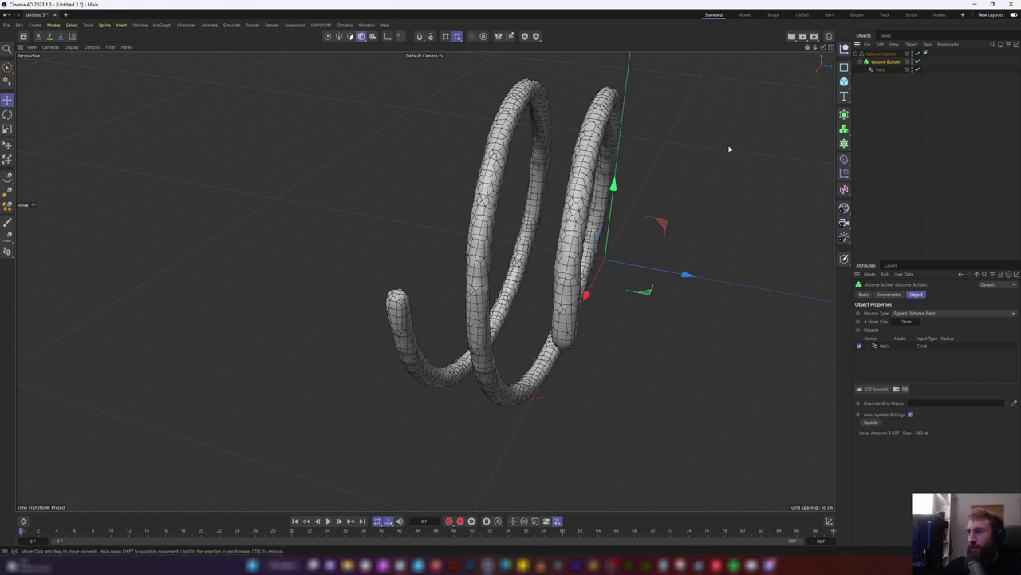
mouse_move(615, 199)
alt+mouse_down()
mouse_move(609, 221)
mouse_move(584, 228)
mouse_move(614, 205)
alt+mouse_up()
scroll(574, 234, down, 2)
alt+middle_drag(614, 205, 579, 140)
Add a Spline Mask inside the Volume Builder and make the Helix its child
click(900, 128)
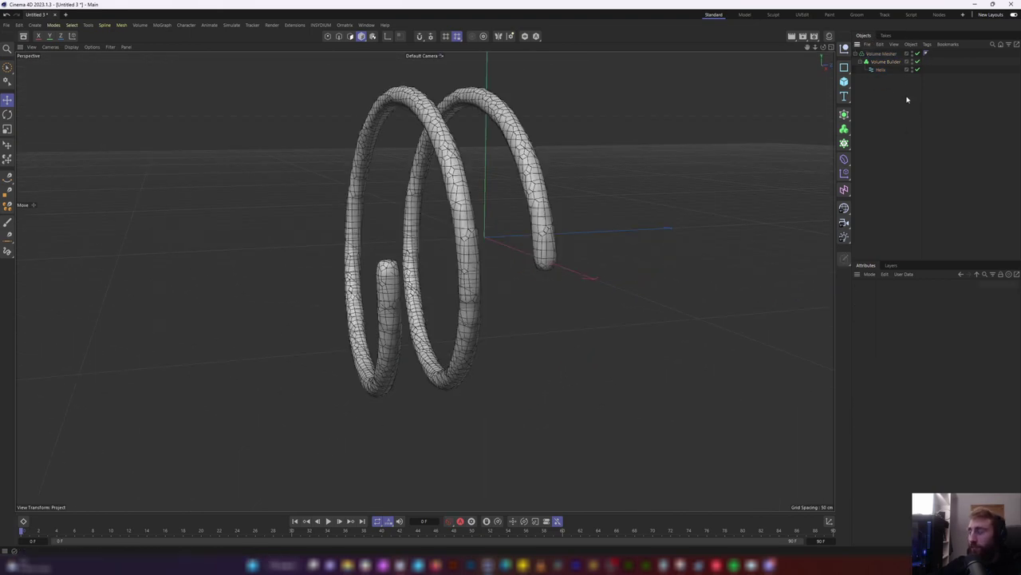
key(shift+c)
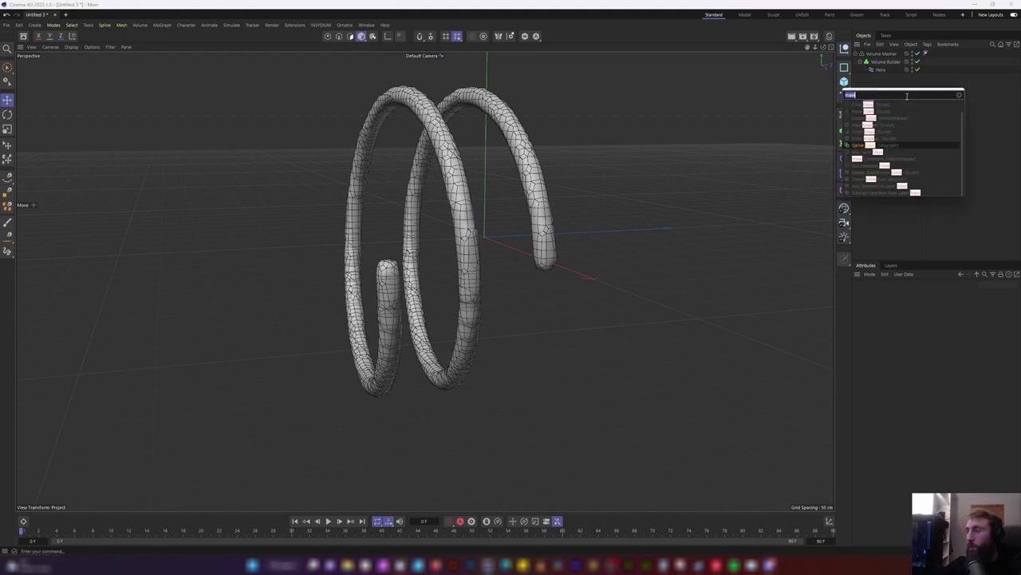
text(mask)
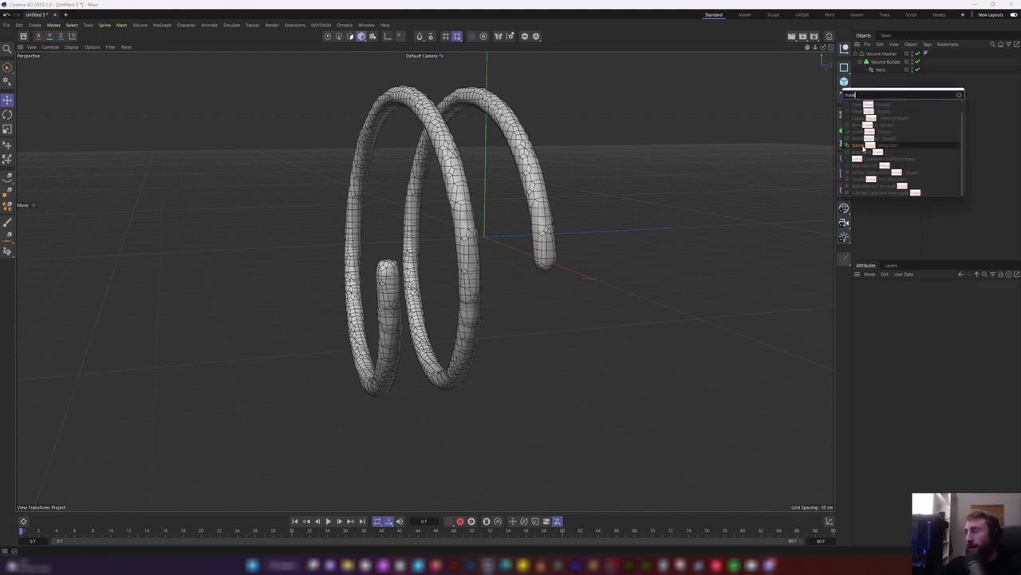
click(863, 149)
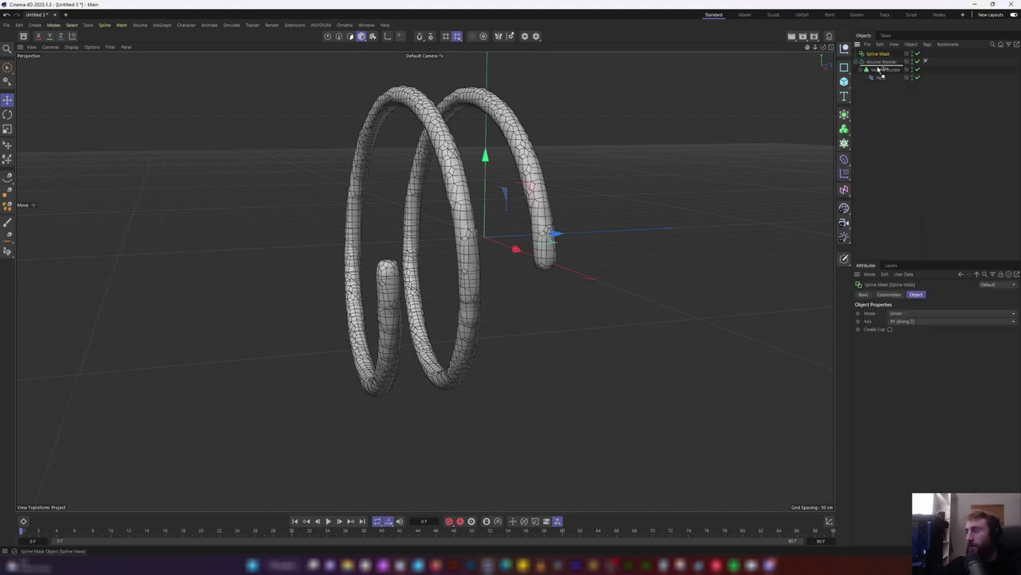
drag(879, 79, 885, 73)
Add a Circle spline and place it above the Helix inside the Spline Mask
click(844, 68)
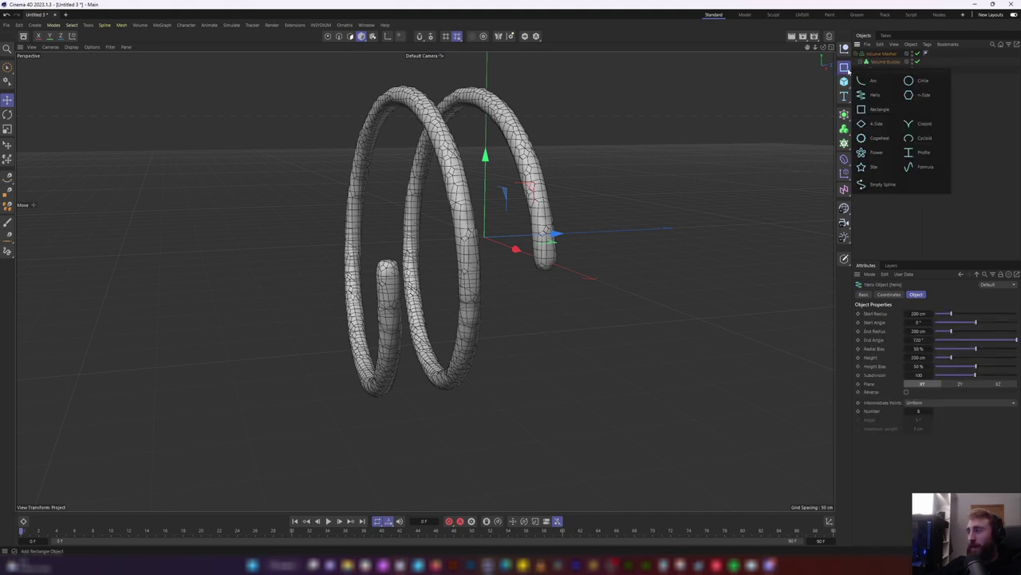
click(914, 81)
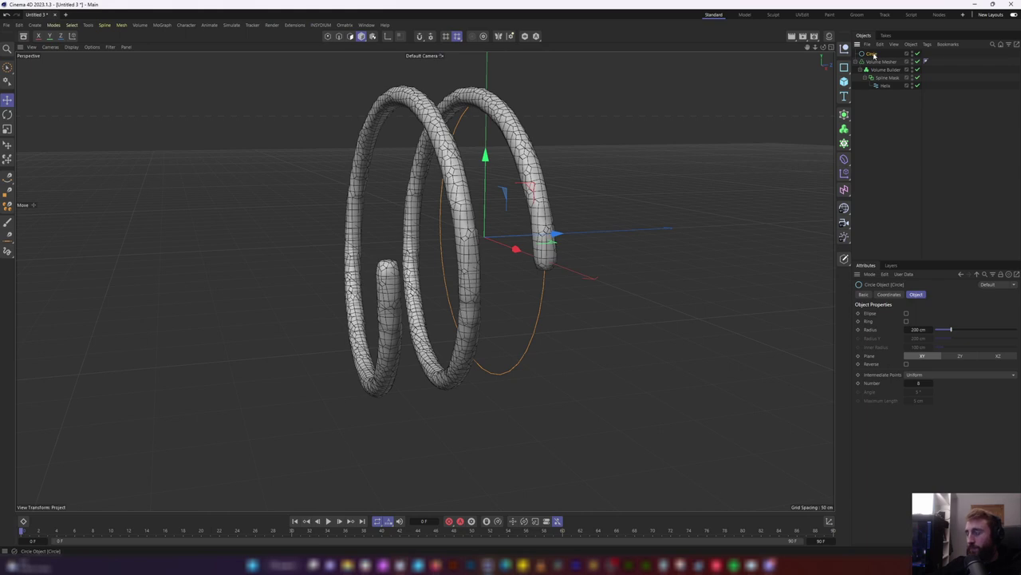
drag(873, 56, 891, 80)
alt+drag(600, 125, 495, 165)
Set the Spline Mask's mode to B subtract A
click(887, 69)
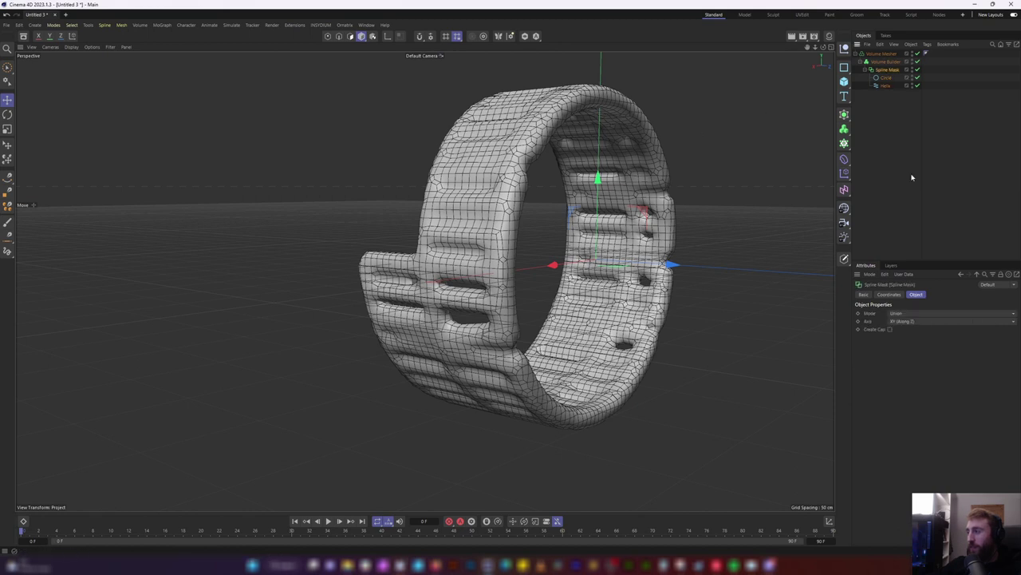
click(899, 316)
click(902, 341)
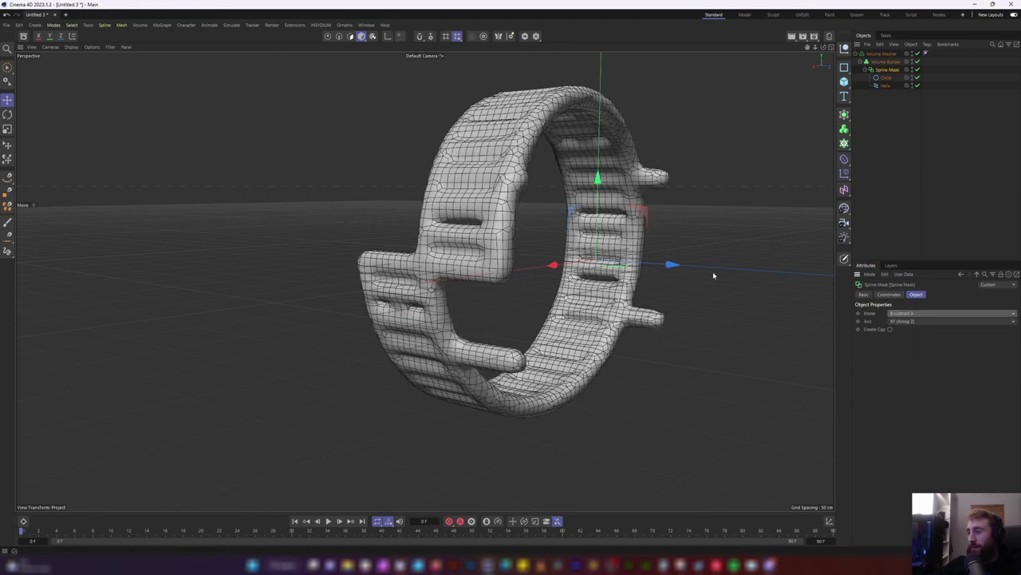
click(883, 78)
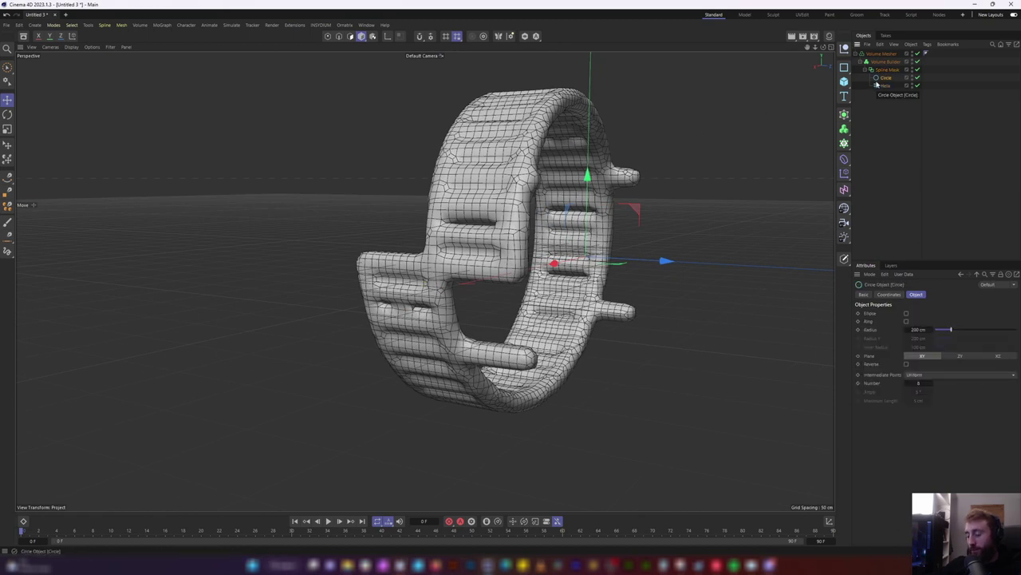
key(r)
click(887, 70)
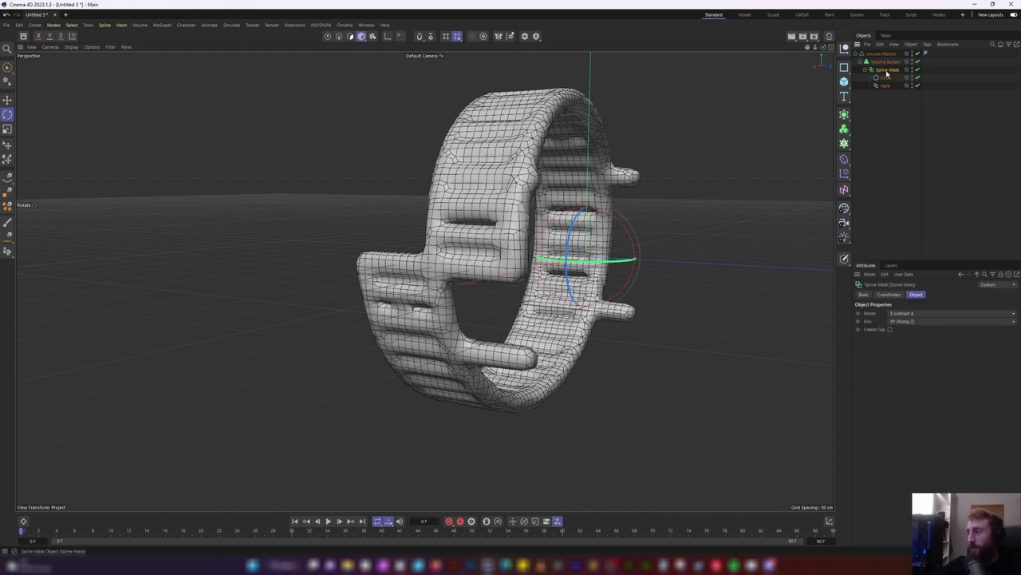
click(886, 78)
click(886, 85)
click(887, 79)
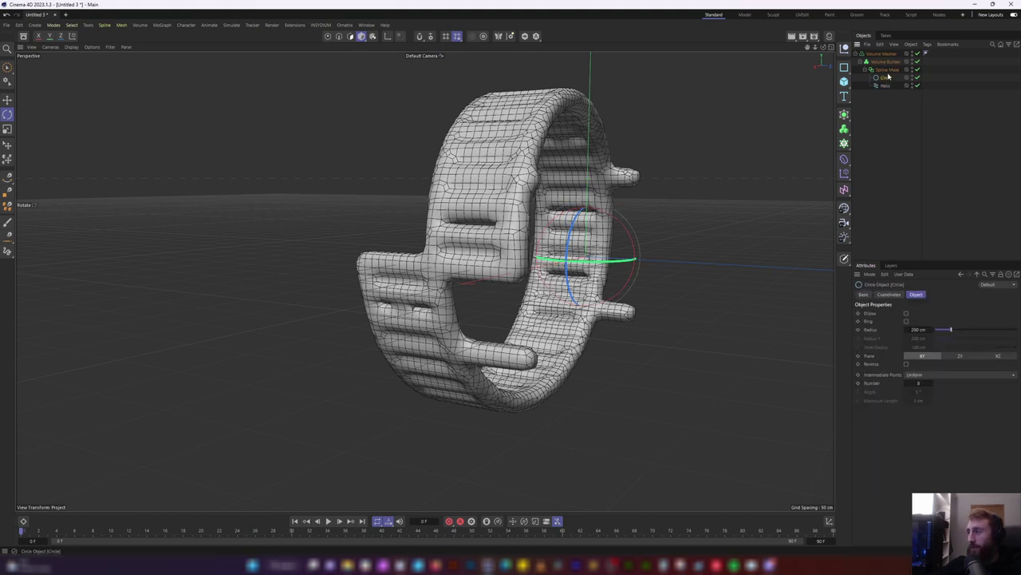
Try the And and Or modes on the Spline Mask and inspect the resulting mesh
click(887, 70)
click(925, 313)
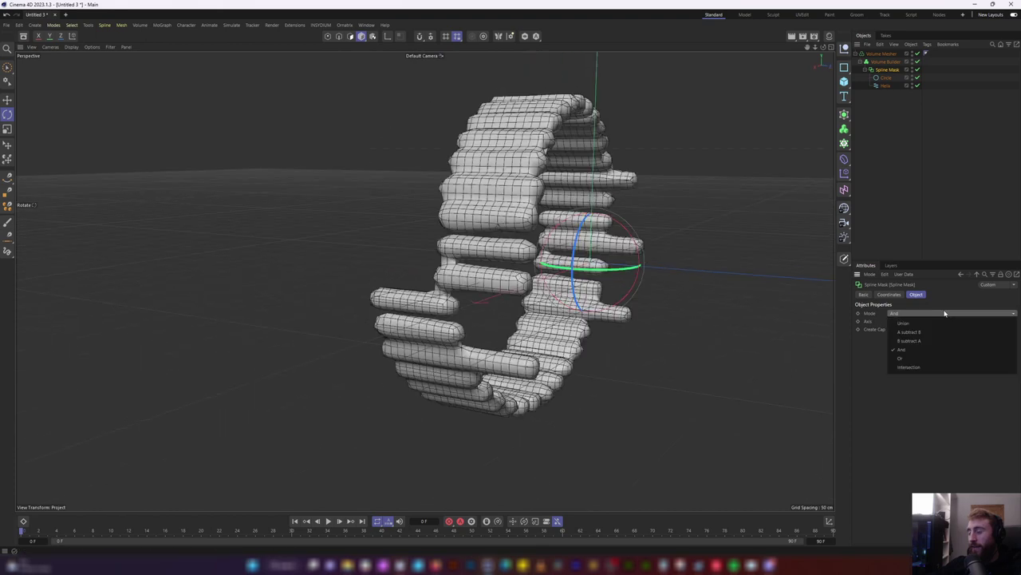
click(925, 359)
mouse_move(566, 200)
alt+mouse_down()
mouse_move(490, 200)
mouse_move(561, 199)
alt+mouse_up()
click(923, 314)
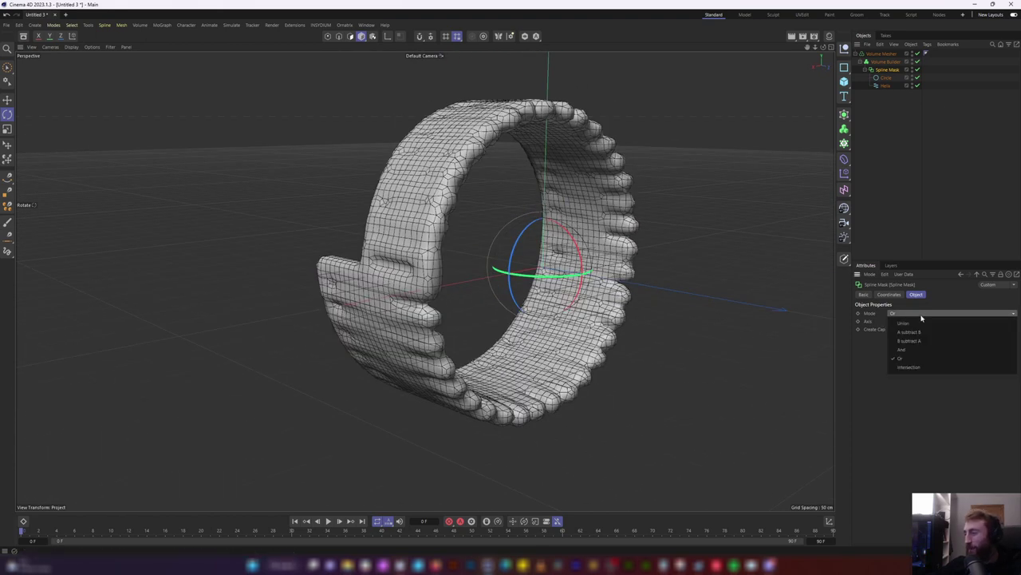
click(922, 318)
Take the Helix and Circle out of the Spline Mask, and turn the Circle crosswise to the helix, centred along its length
click(885, 85)
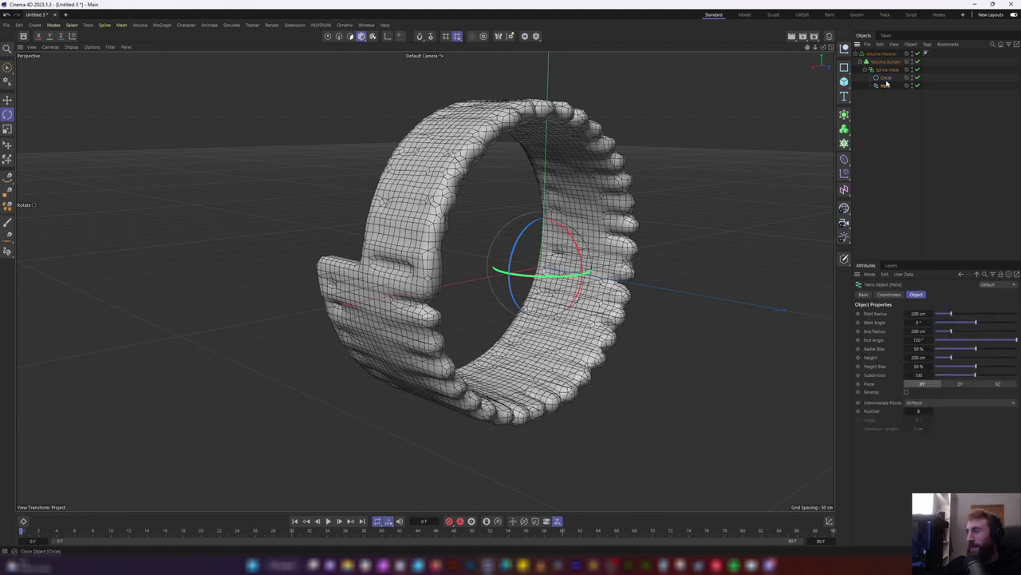
drag(886, 85, 885, 70)
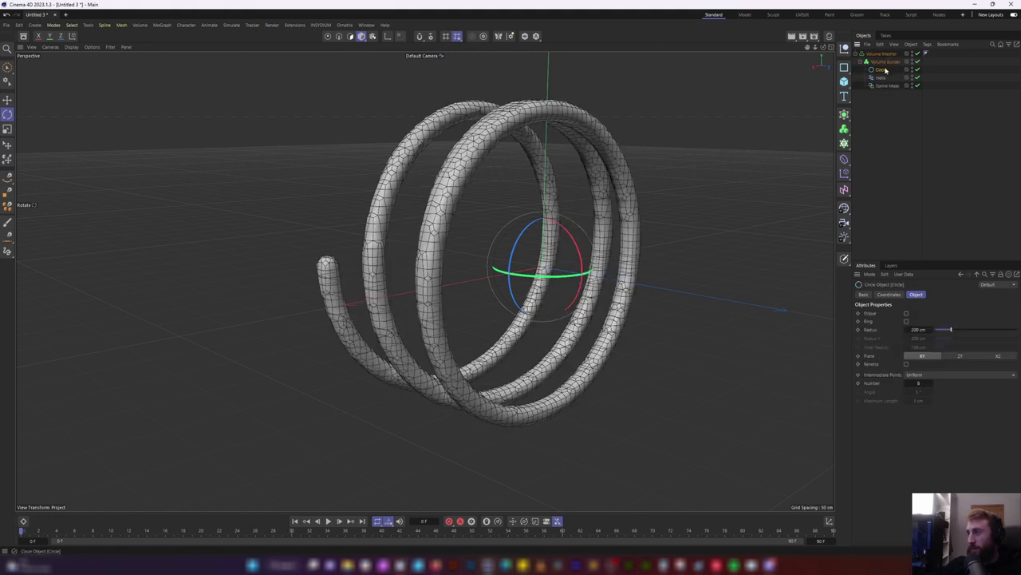
key(r)
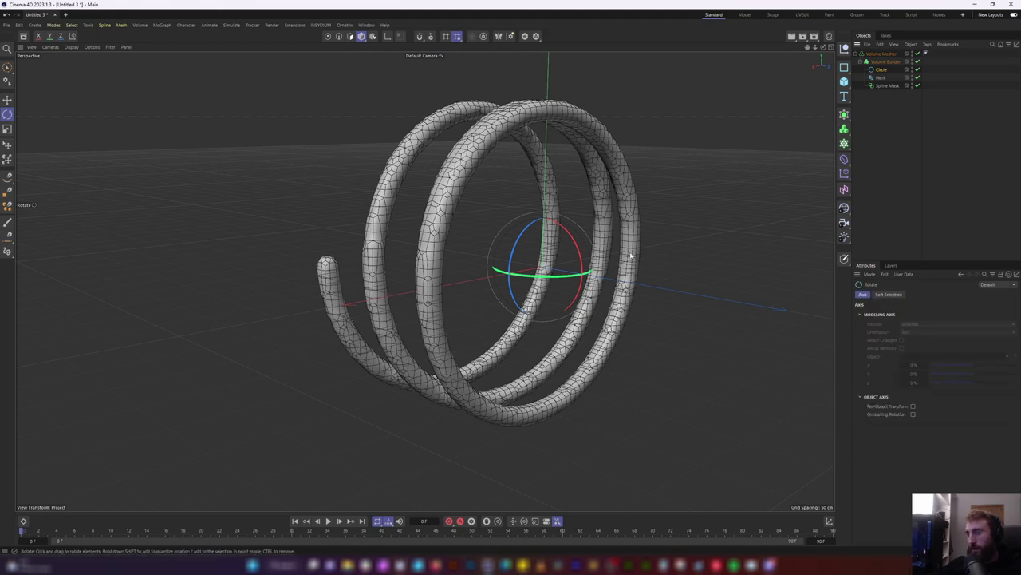
drag(589, 274, 633, 272)
key(e)
alt+drag(527, 251, 598, 146)
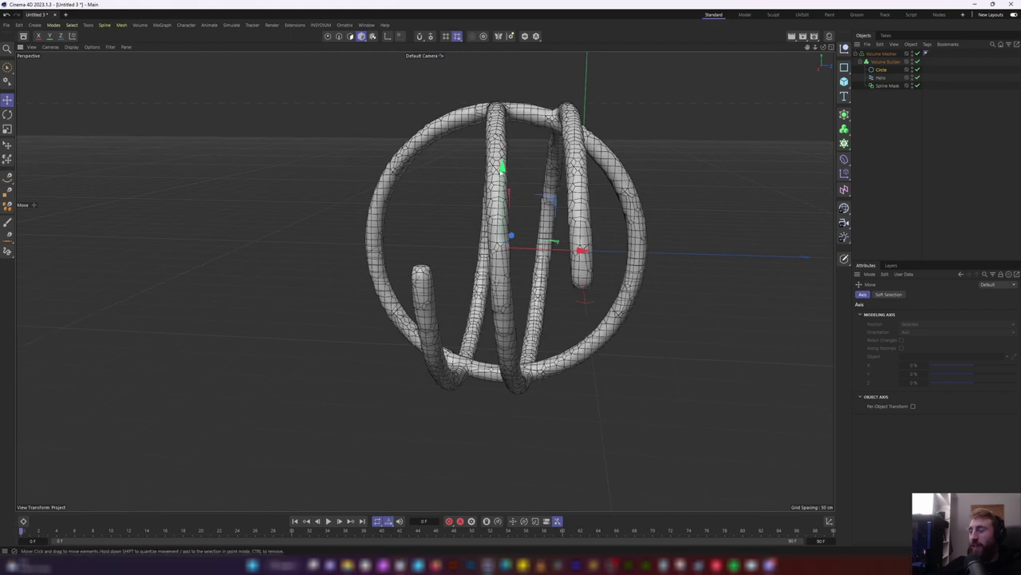
alt+drag(535, 208, 620, 189)
Nest the Circle and Helix back inside the Spline Mask, with the Helix above the Circle
double_click(880, 86)
click(877, 99)
drag(884, 85, 885, 70)
drag(881, 85, 886, 82)
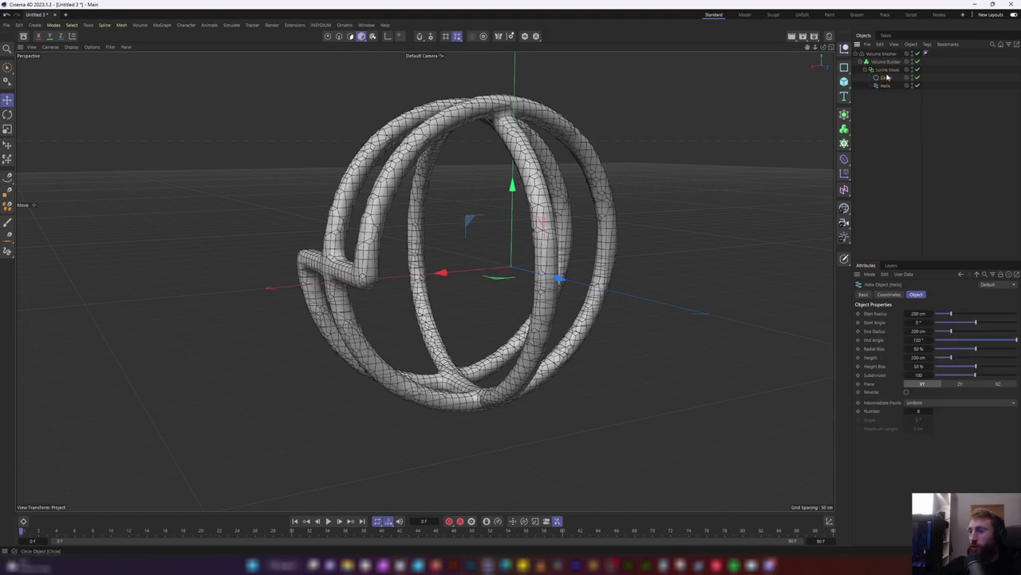
click(886, 69)
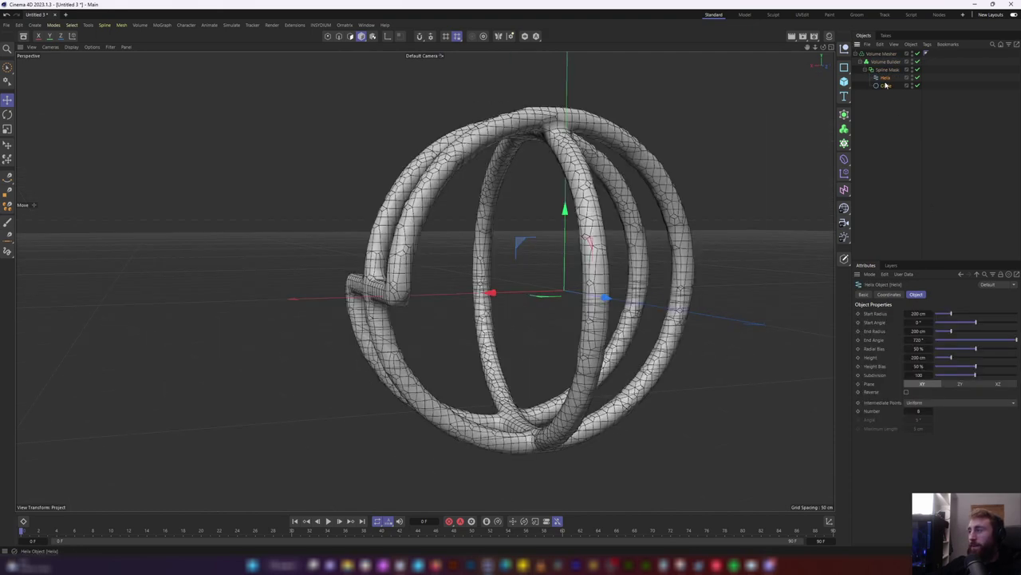
Take the Helix and Circle out of the hierarchy and delete the Spline Mask
shift+click(886, 77)
drag(886, 77, 883, 106)
click(892, 70)
key(Delete)
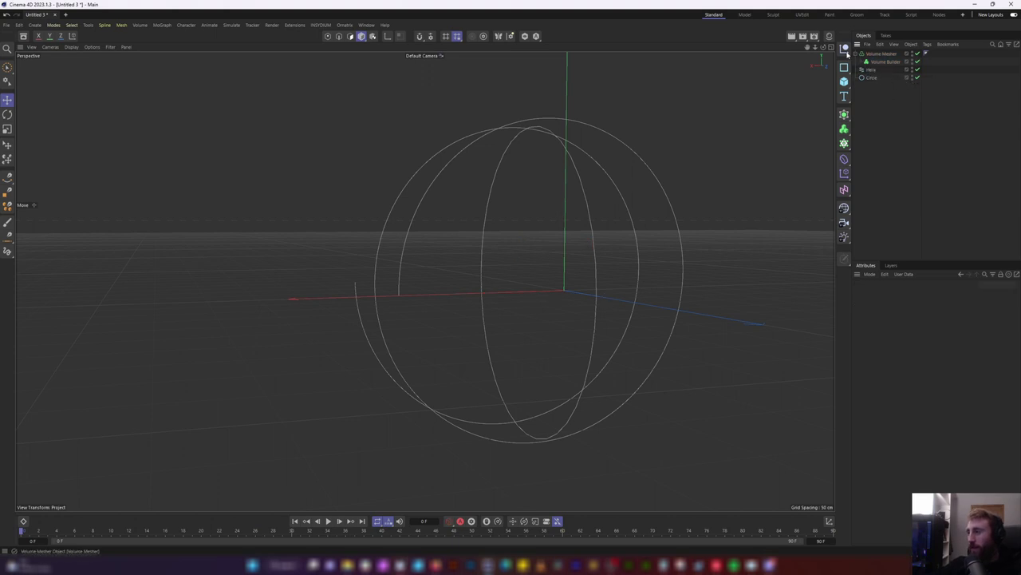
Delete the Helix and Circle splines, leaving only the Volume Mesher and Volume Builder
click(871, 70)
shift+click(872, 77)
key(Delete)
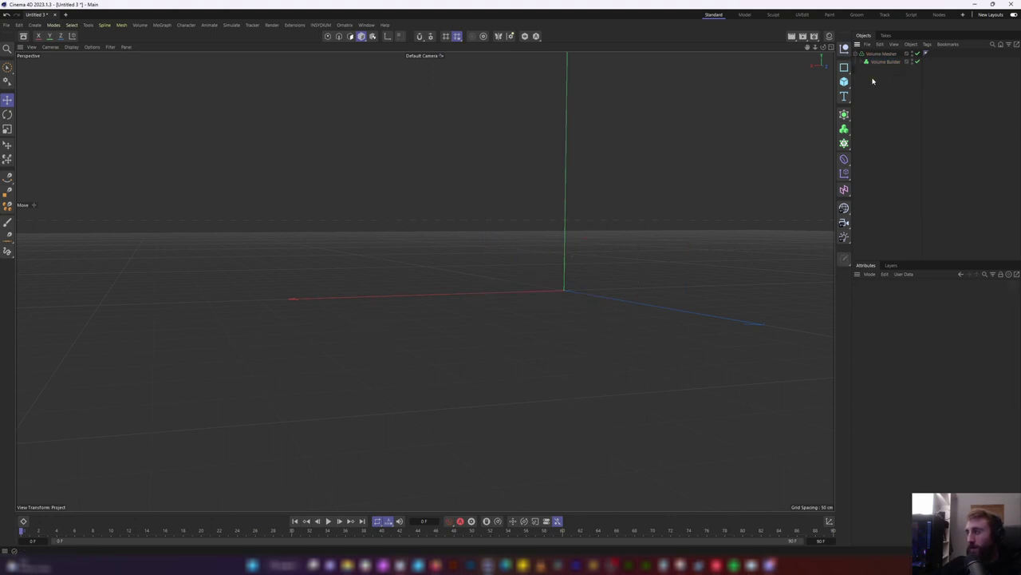
Add a Flower spline as a child of the Volume Builder
click(844, 67)
click(873, 150)
alt+drag(649, 157, 570, 185)
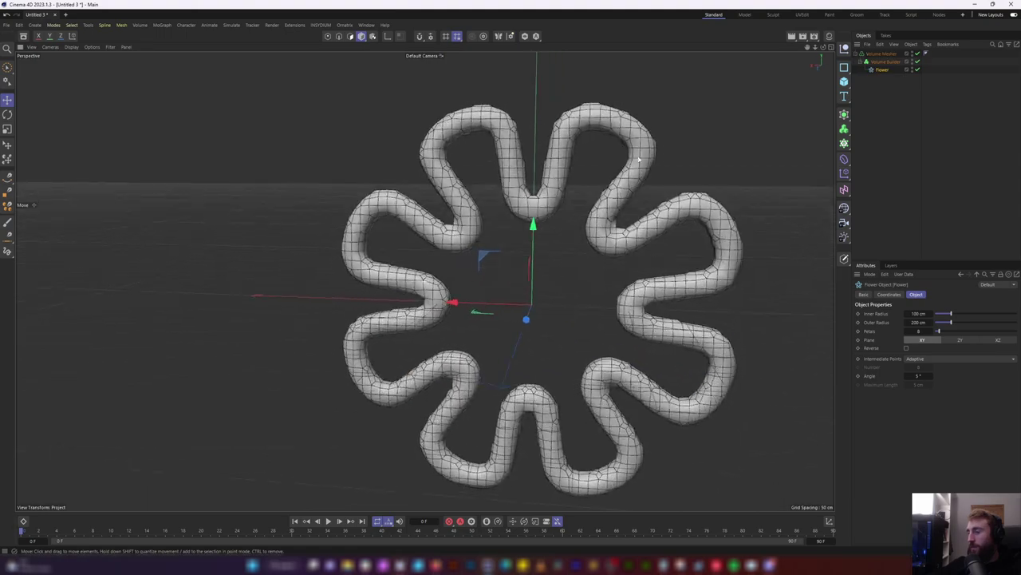
Add a Cloner inside the Volume Builder and make the Flower spline its child
key(shift+c)
text(clo)
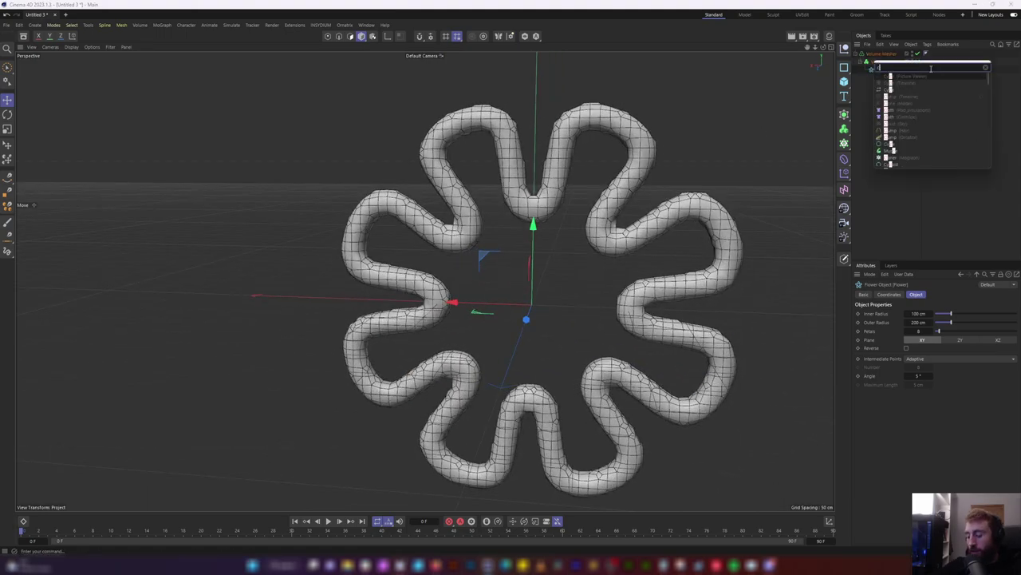
key(Return)
drag(886, 78, 884, 70)
Set the Cloner's mode to Linear
scroll(765, 139, down, 8)
click(881, 70)
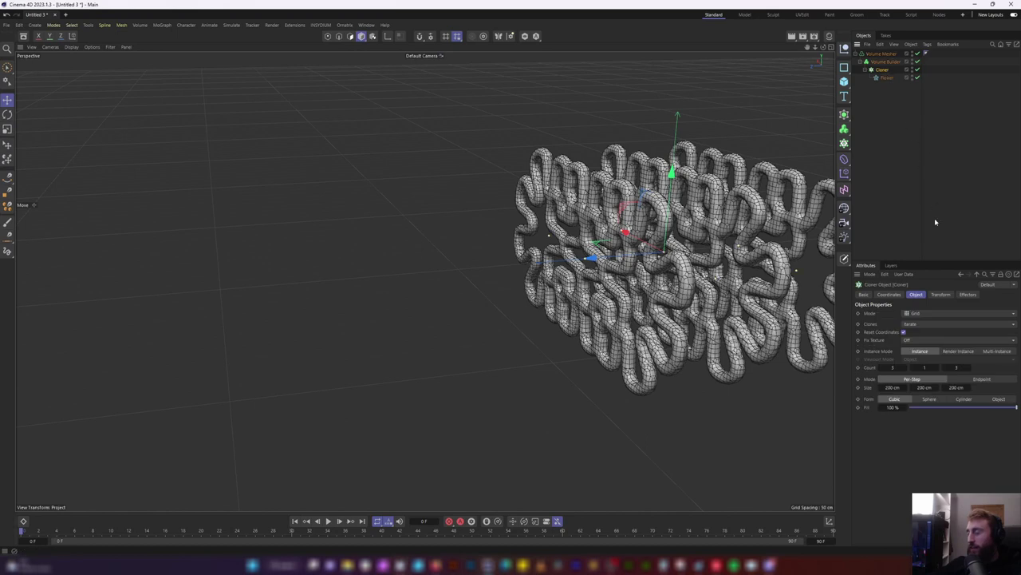
click(926, 317)
click(918, 332)
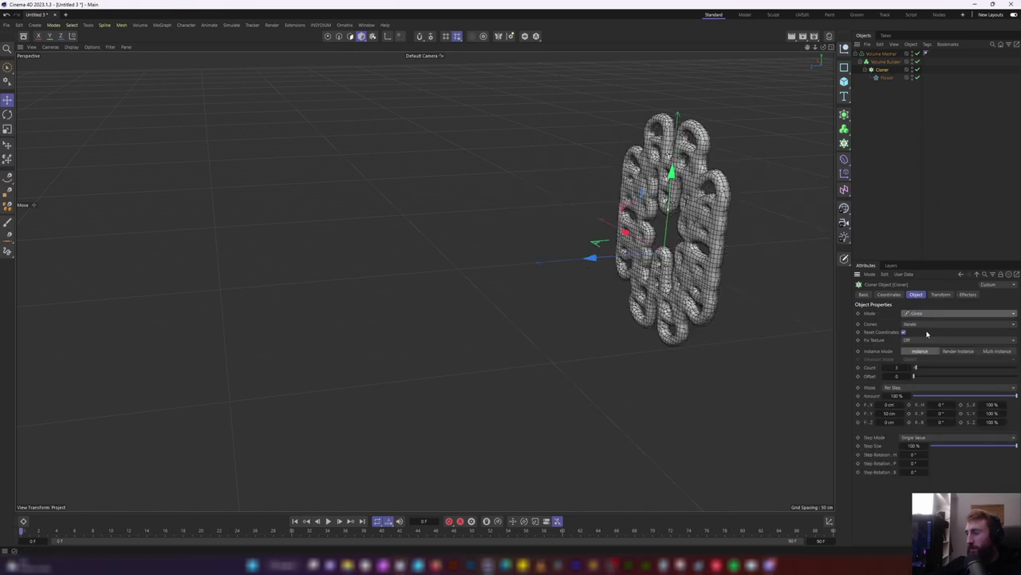
Increase the Cloner's count and space the clones out in a row along the X axis
alt+drag(730, 274, 767, 254)
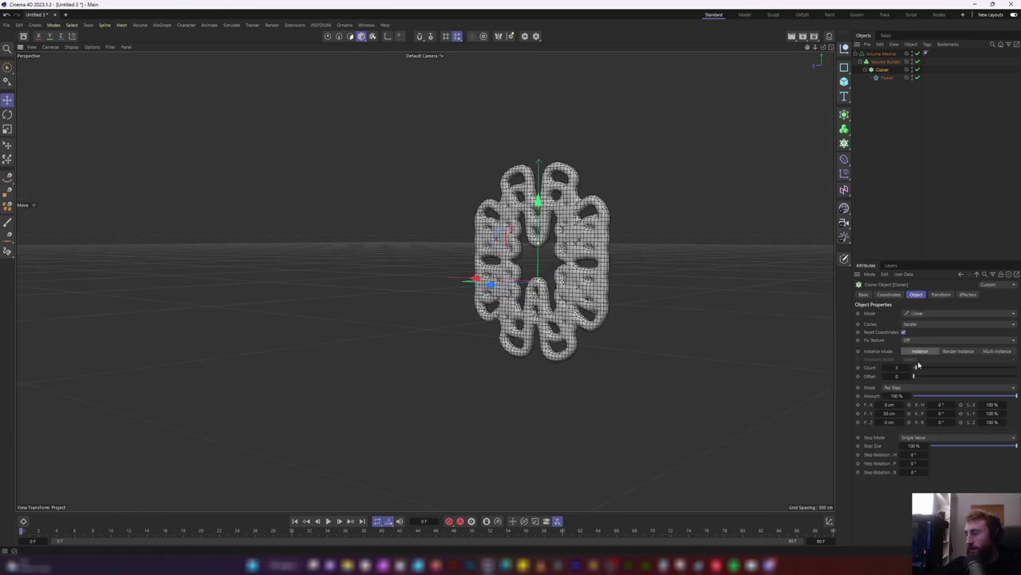
mouse_move(917, 367)
mouse_down()
mouse_move(928, 367)
mouse_move(915, 368)
mouse_up()
drag(890, 413, 919, 368)
Add a Circle spline inside the Cloner, above the Flower, so circles and flowers alternate
click(844, 67)
click(916, 80)
drag(883, 78, 884, 78)
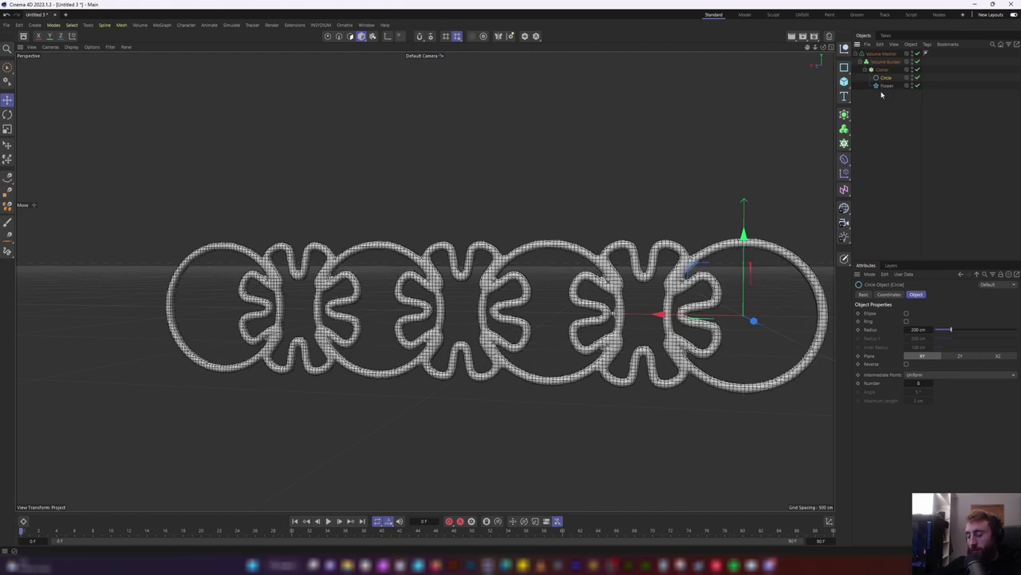
Scale the Circle spline in the Cloner and duplicate the Flower spline beneath it
key(t)
mouse_move(577, 209)
mouse_down()
mouse_move(483, 209)
mouse_move(832, 196)
mouse_move(735, 248)
mouse_move(778, 189)
mouse_move(886, 172)
mouse_up()
click(884, 86)
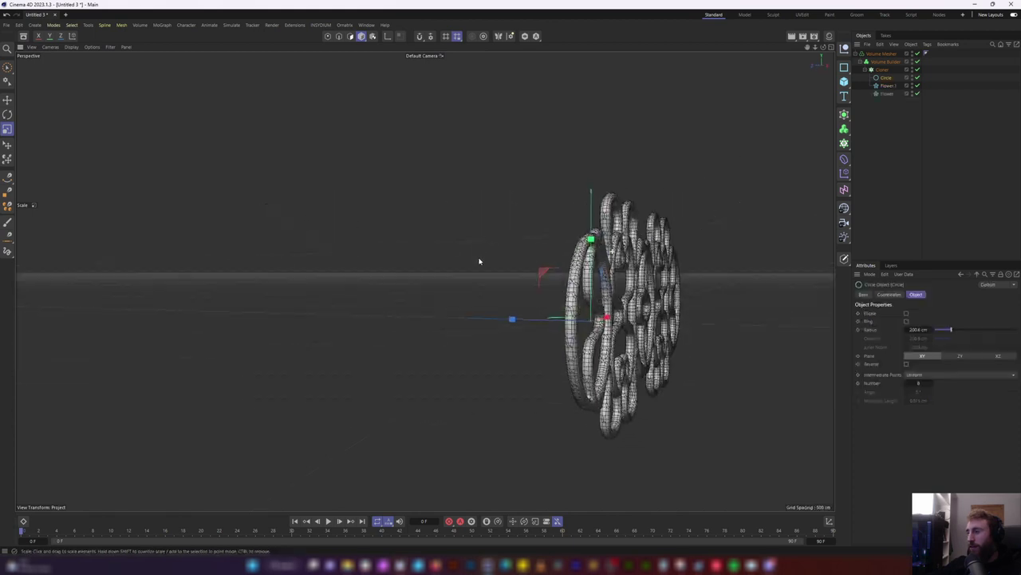
Remove the Circle and the duplicate Flower from the Cloner and set its mode to Radial
alt+drag(479, 260, 439, 355)
alt+drag(476, 315, 433, 269)
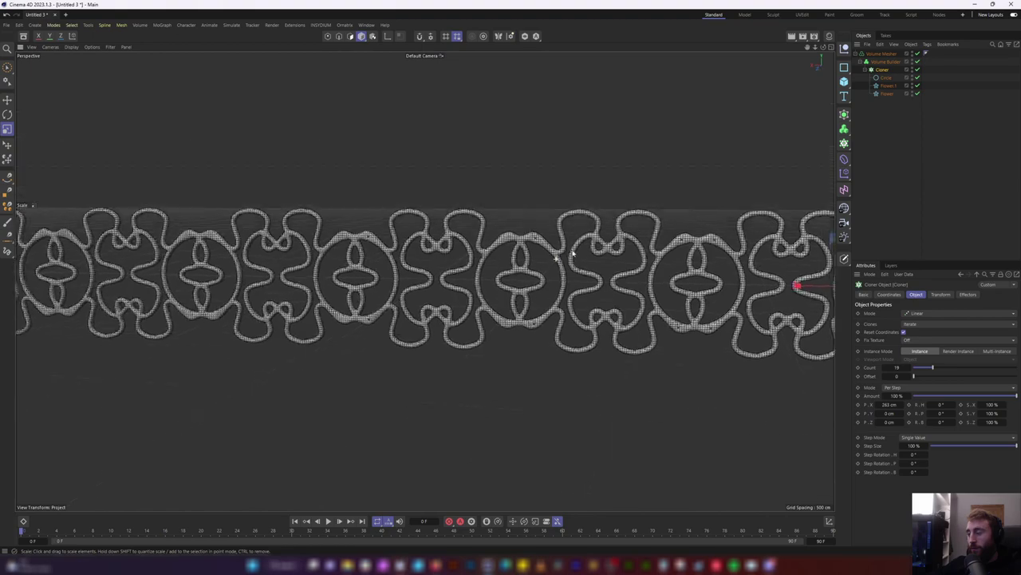
mouse_move(559, 255)
alt+mouse_down()
mouse_move(660, 253)
mouse_move(409, 255)
mouse_move(577, 252)
alt+mouse_up()
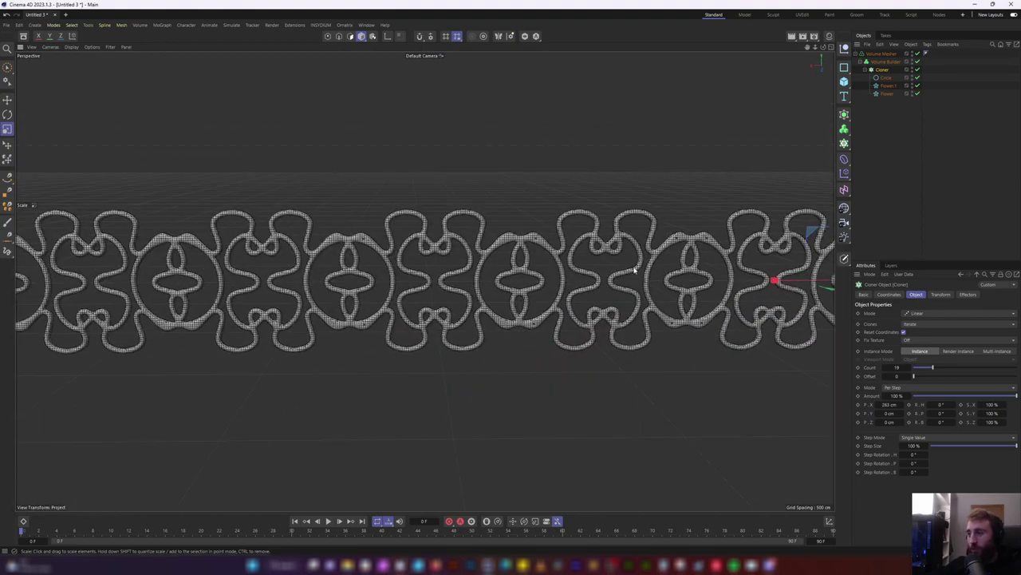
alt+drag(634, 270, 551, 267)
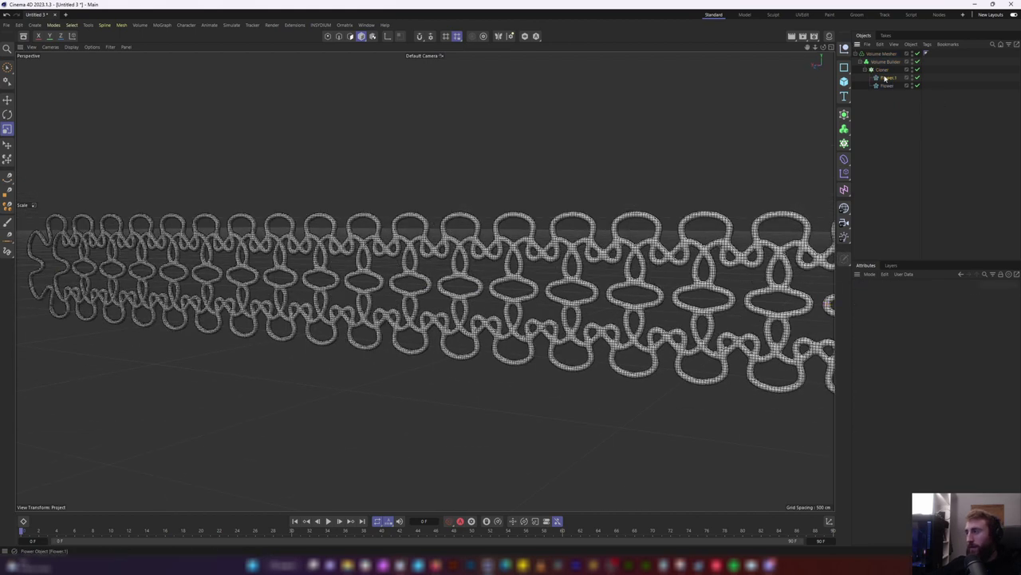
click(882, 70)
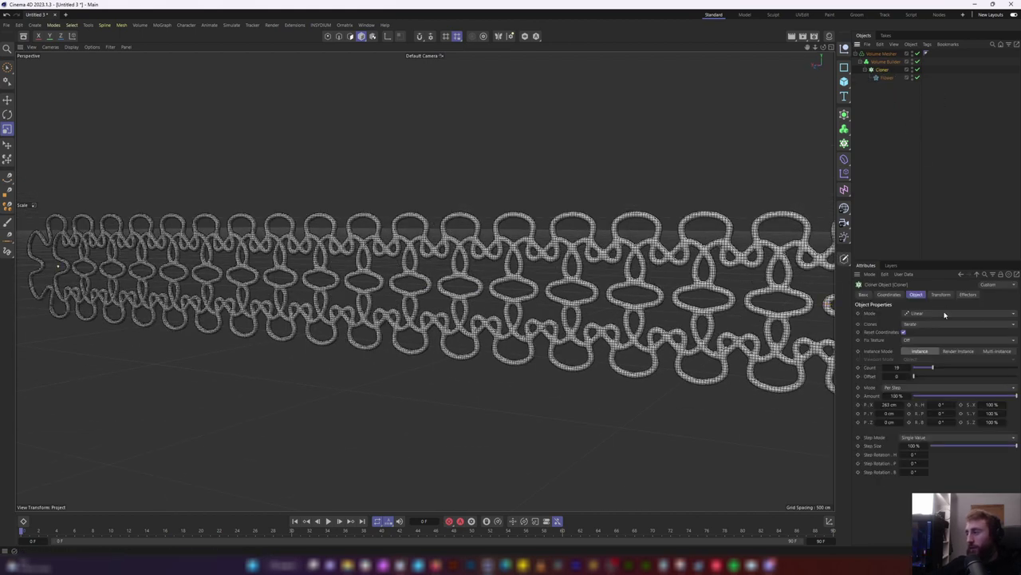
click(945, 314)
click(922, 341)
scroll(559, 322, up, 5)
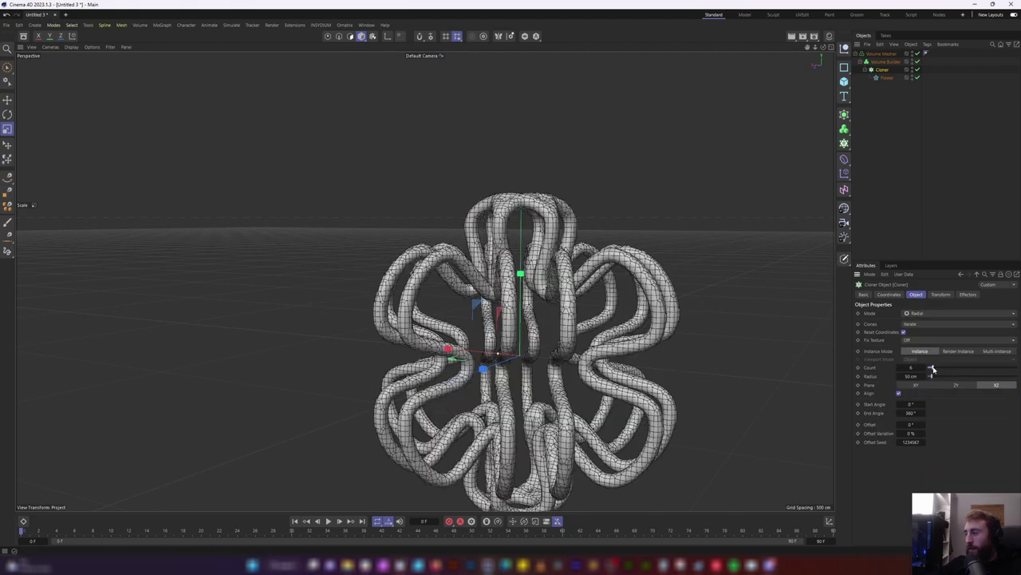
Set the radial Cloner's count to 29 and its radius to 322 cm so the flowers form a wide ring
drag(934, 368, 953, 367)
alt+drag(681, 290, 656, 281)
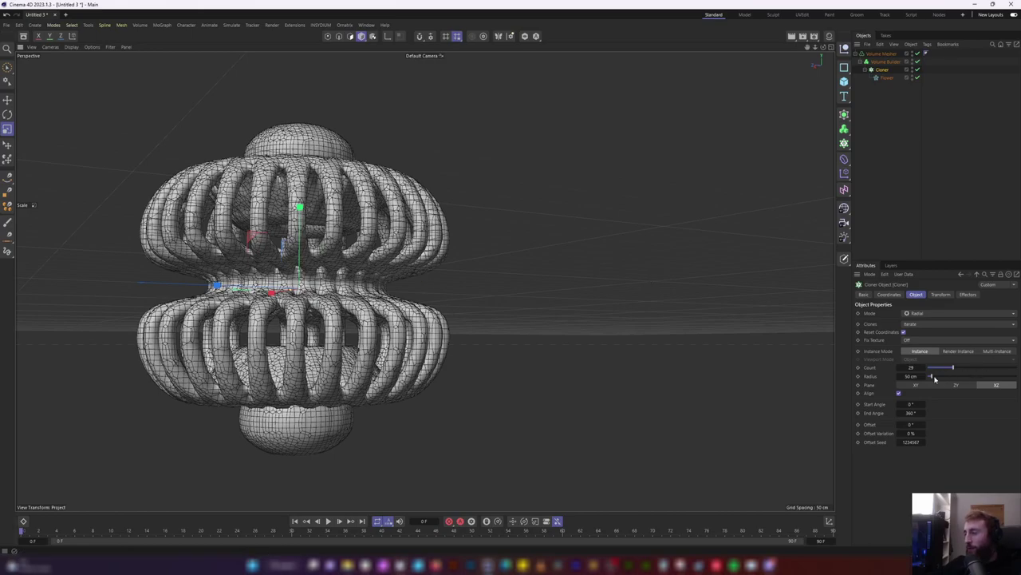
drag(935, 379, 952, 382)
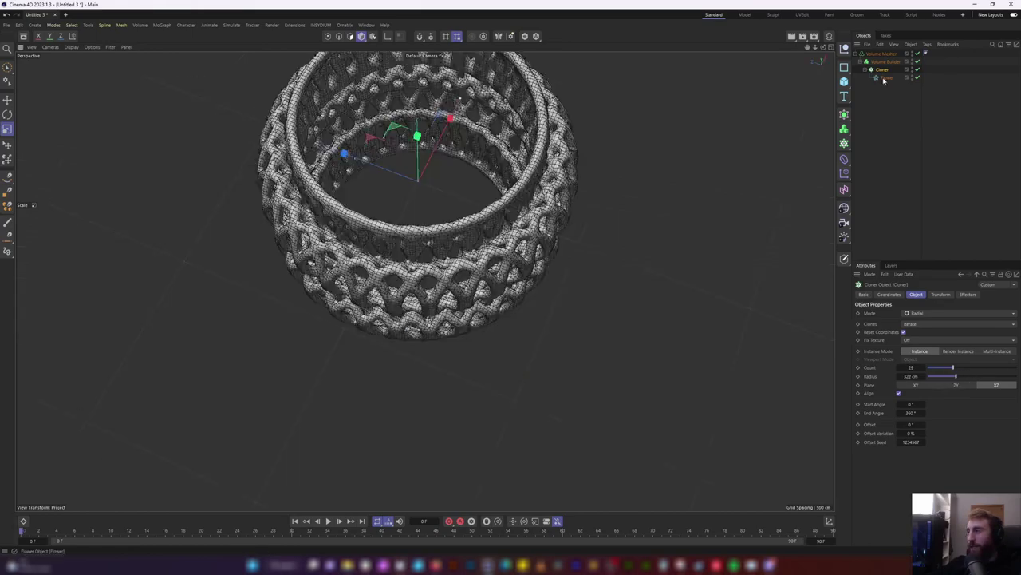
Copy the Flower out of the Cloner into the Volume Builder and lay it flat across the ring's top with a 90° rotation
click(886, 78)
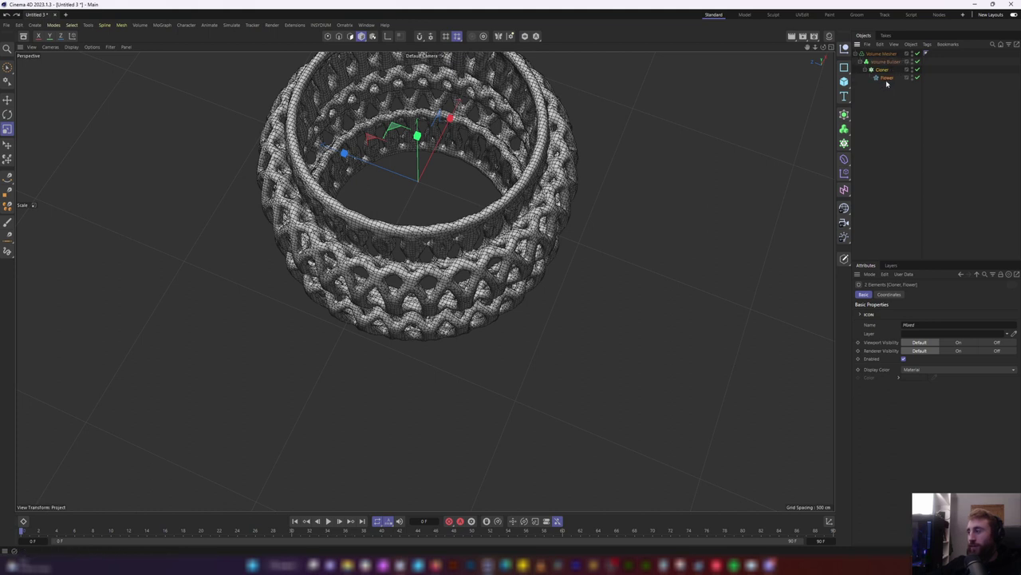
click(888, 79)
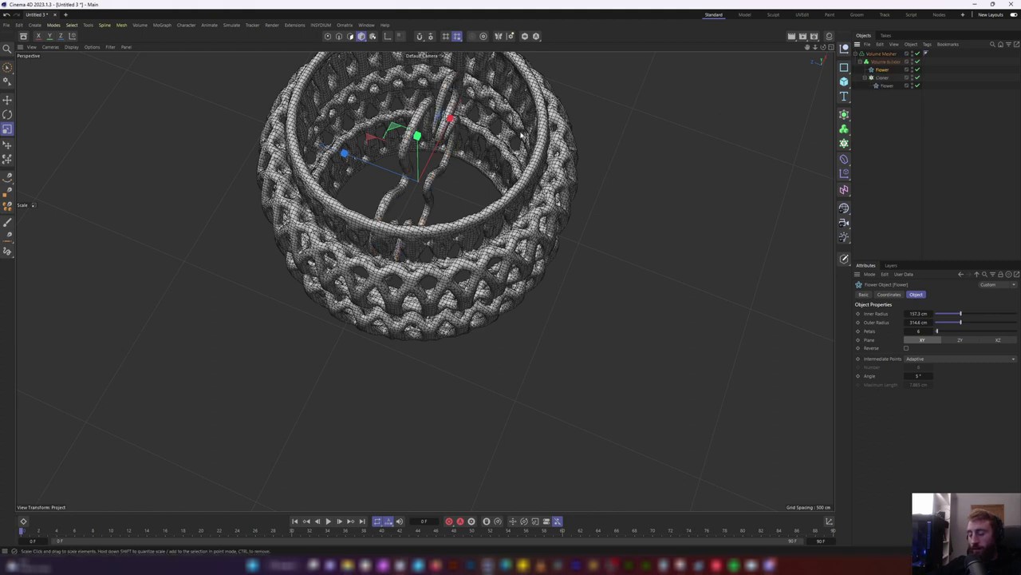
key(r)
drag(442, 169, 548, 275)
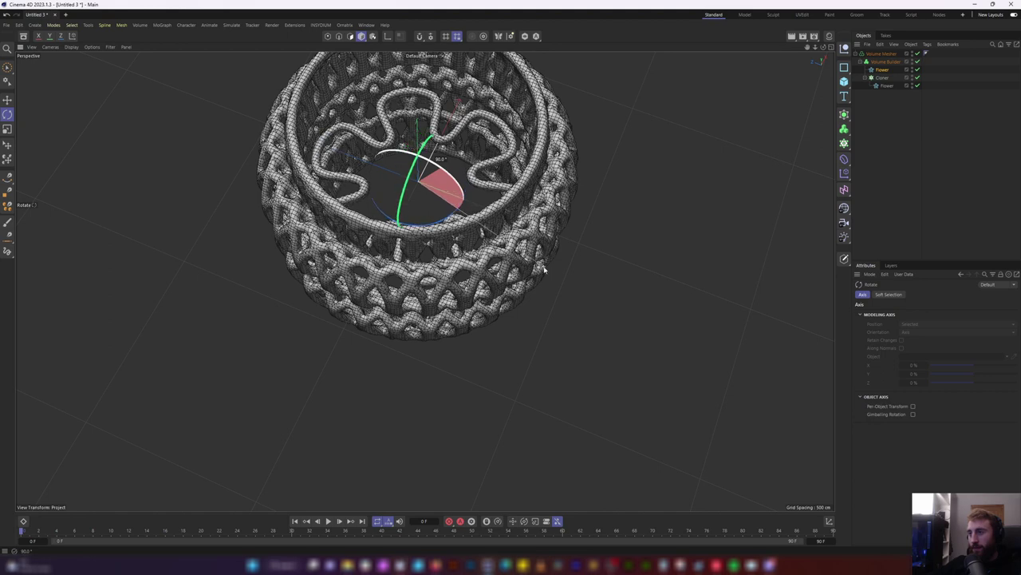
alt+drag(380, 259, 364, 118)
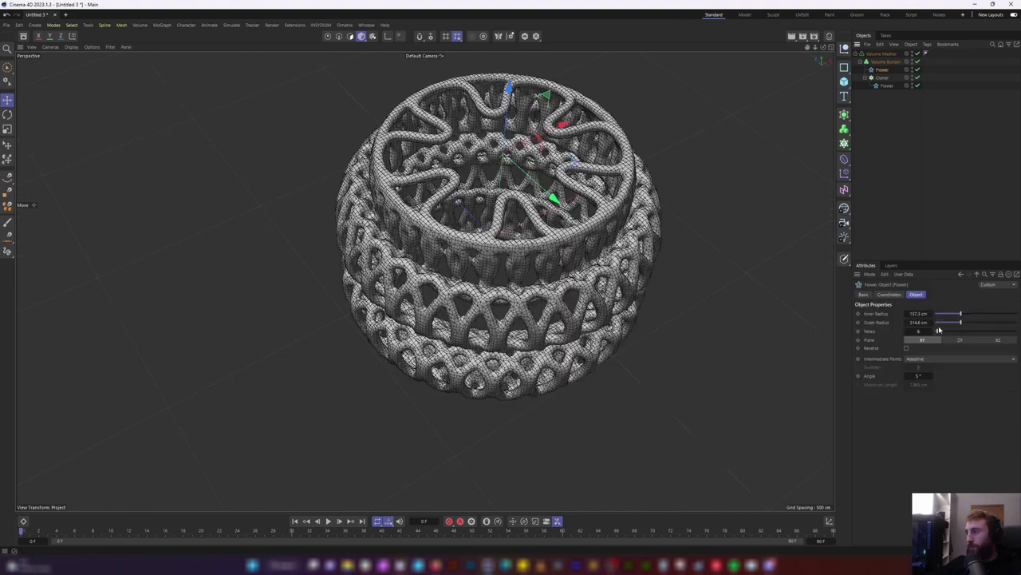
Set the petals of the flat Flower on top of the ring to 21
drag(939, 329, 951, 331)
alt+drag(678, 359, 536, 257)
alt+drag(431, 295, 573, 252)
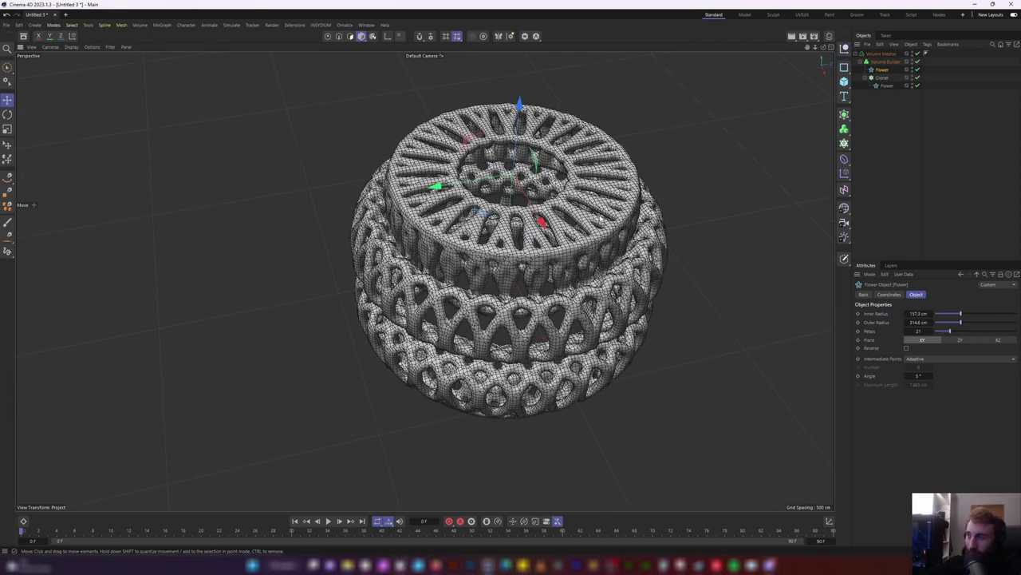
alt+drag(573, 252, 593, 139)
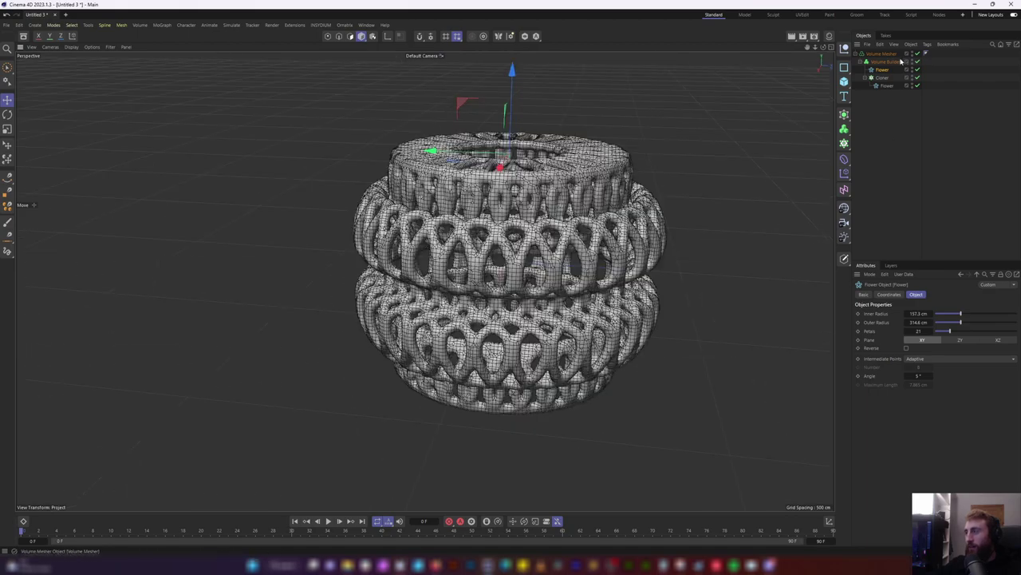
Delete the Cloner and both Flower splines, leaving the Volume Builder empty
click(884, 86)
alt+drag(766, 112, 728, 89)
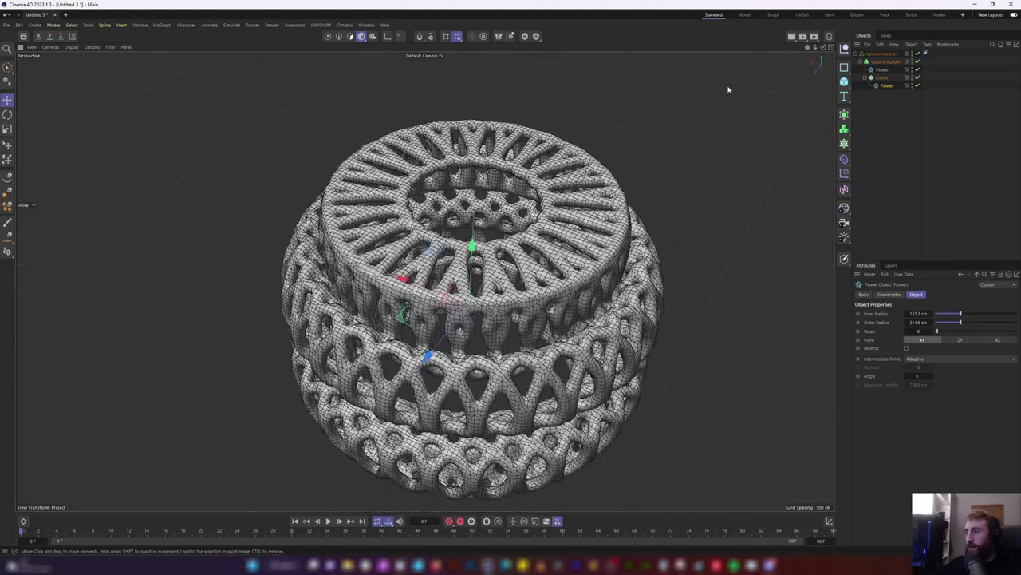
shift+click(884, 85)
key(Delete)
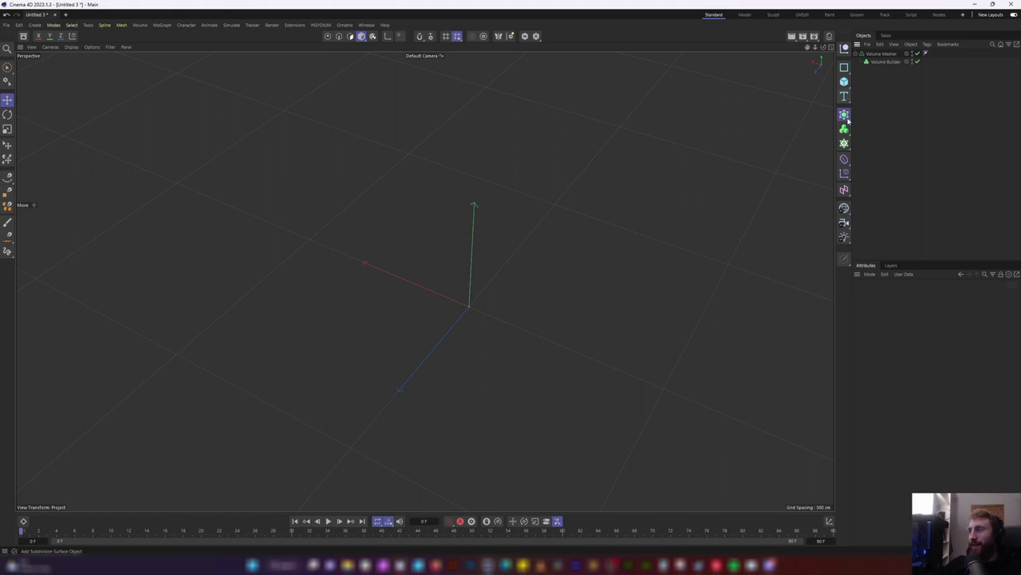
Add a Helix spline to the Volume Builder and adjust its start radius, start angle and radial bias into a widening coil
drag(848, 120, 856, 76)
drag(951, 314, 985, 328)
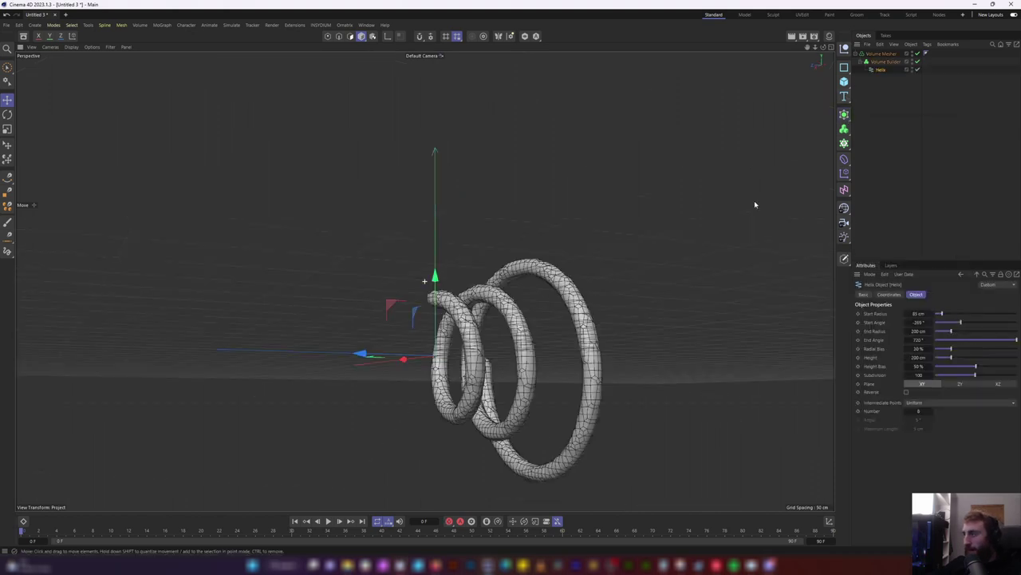
alt+drag(754, 201, 719, 217)
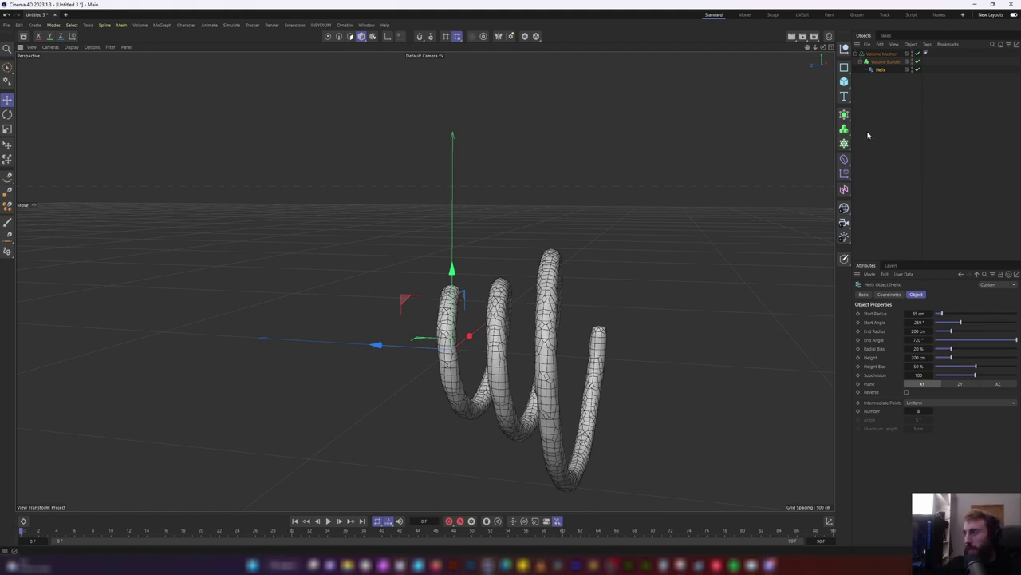
Add a Rope simulation tag to the Helix, play the simulation briefly and return to the first frame
right_click(881, 70)
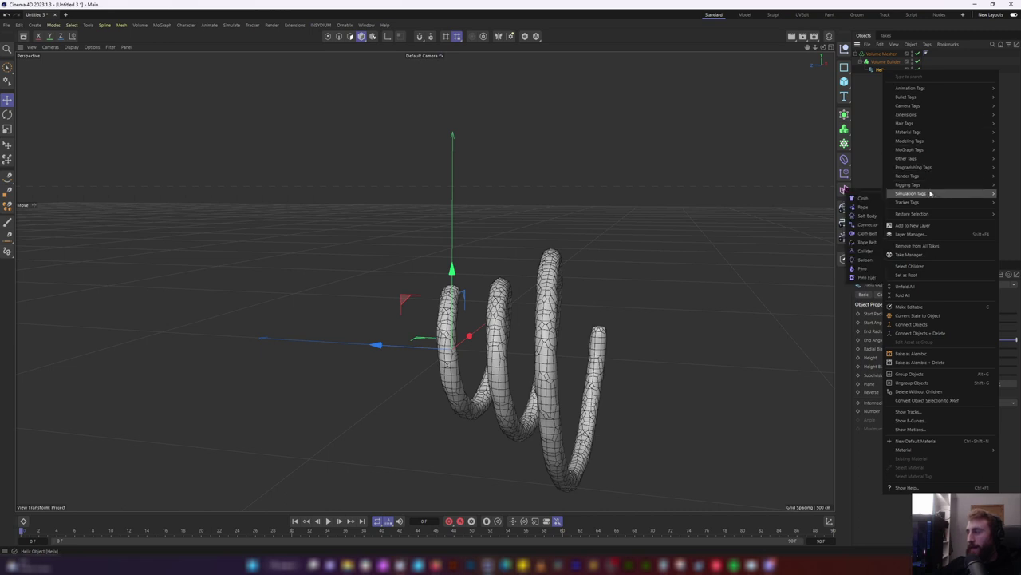
click(863, 206)
click(330, 521)
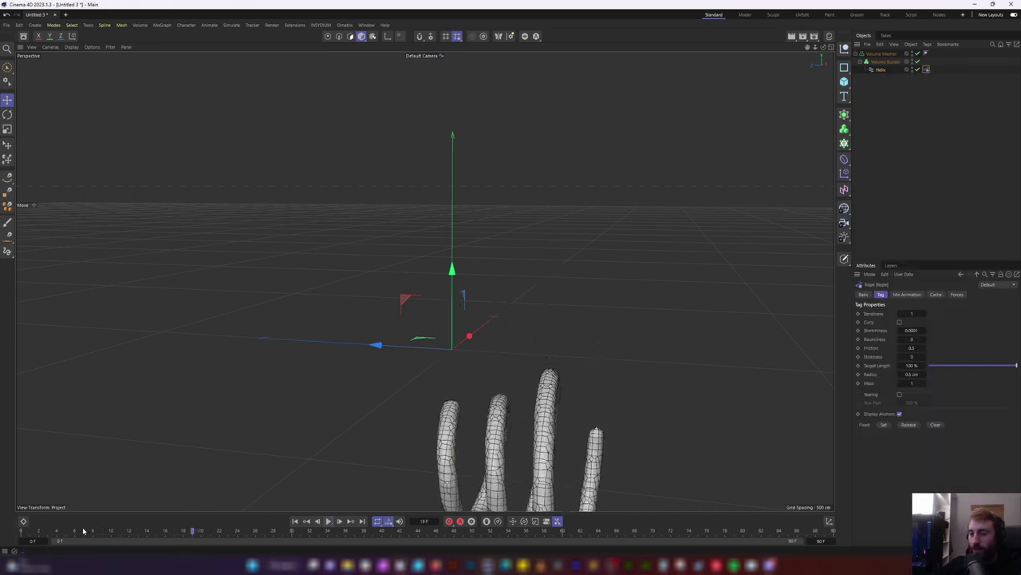
drag(79, 530, 1, 531)
Add a Gravity force object to the scene and set its acceleration to -1000 cm
alt+middle_drag(524, 296, 506, 245)
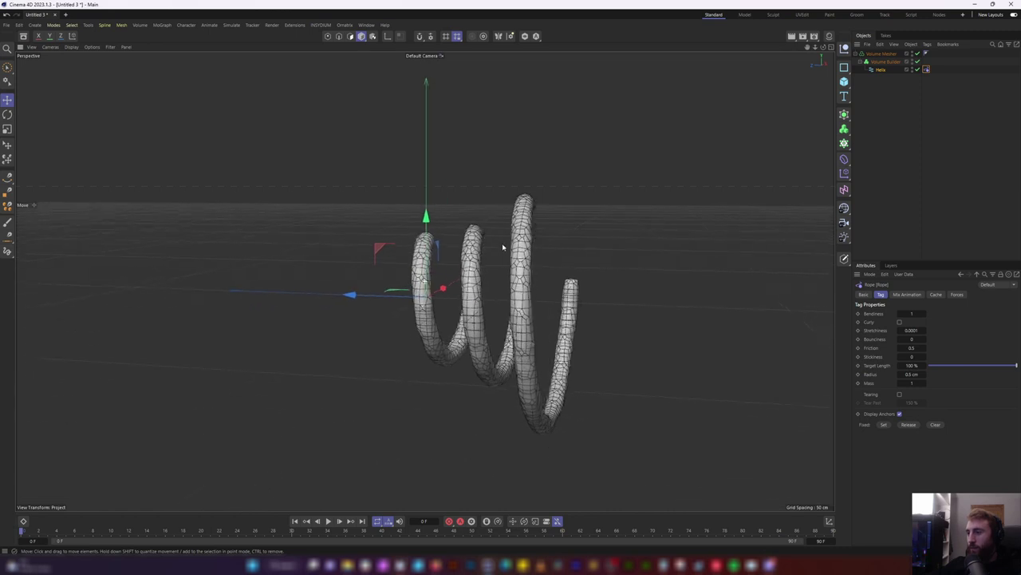
alt+drag(506, 245, 566, 240)
alt+middle_drag(566, 241, 535, 248)
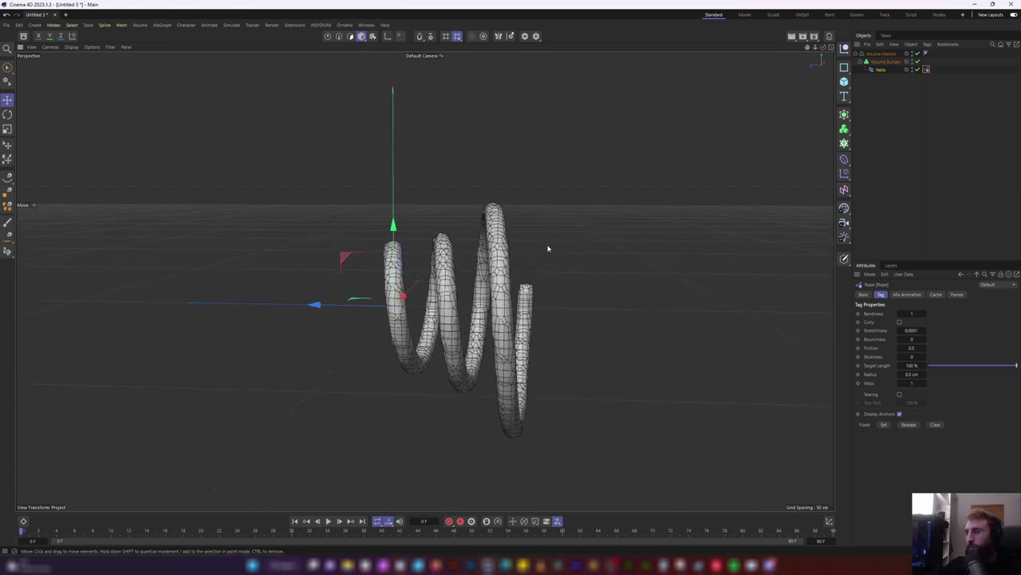
key(shift+c)
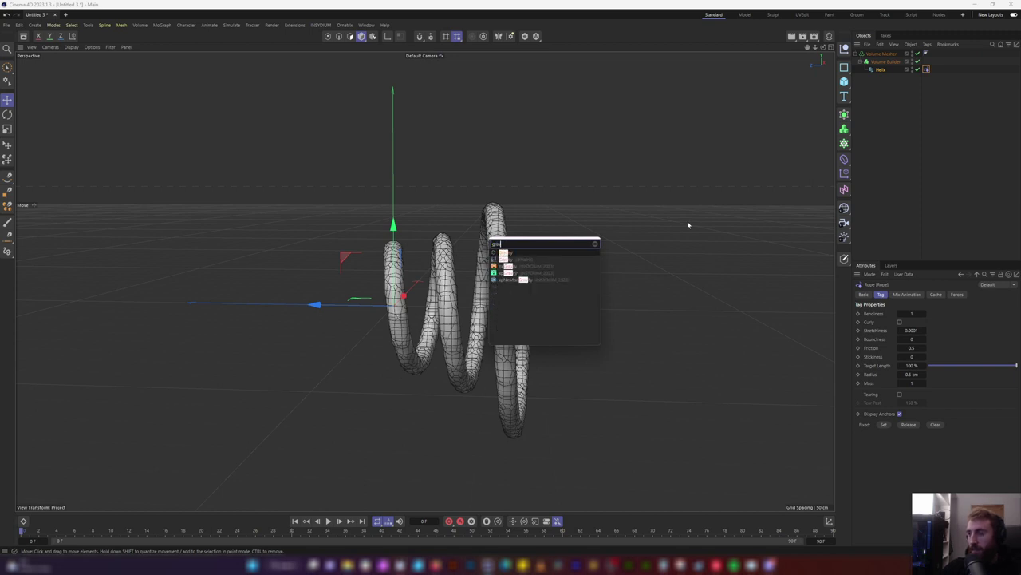
key(Return)
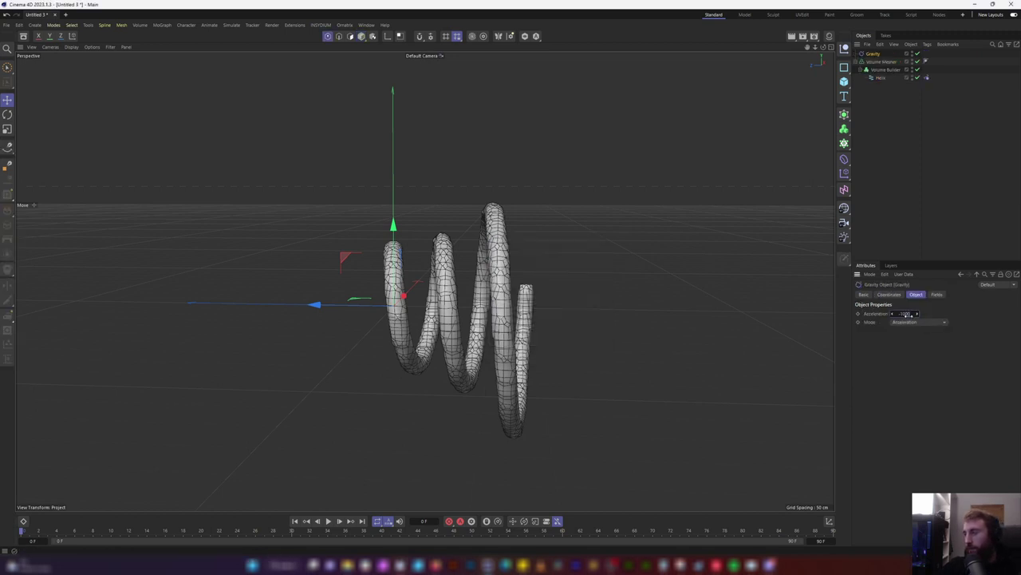
Extend the timeline to 200 frames, play the rope simulation with the Gravity force, and stop it at the start
key(F8)
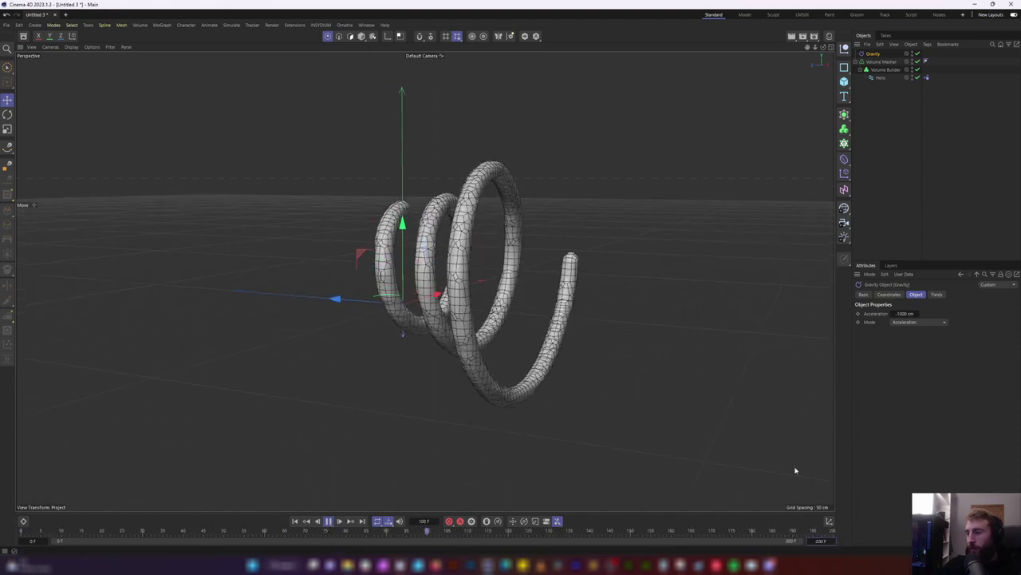
alt+drag(482, 188, 529, 180)
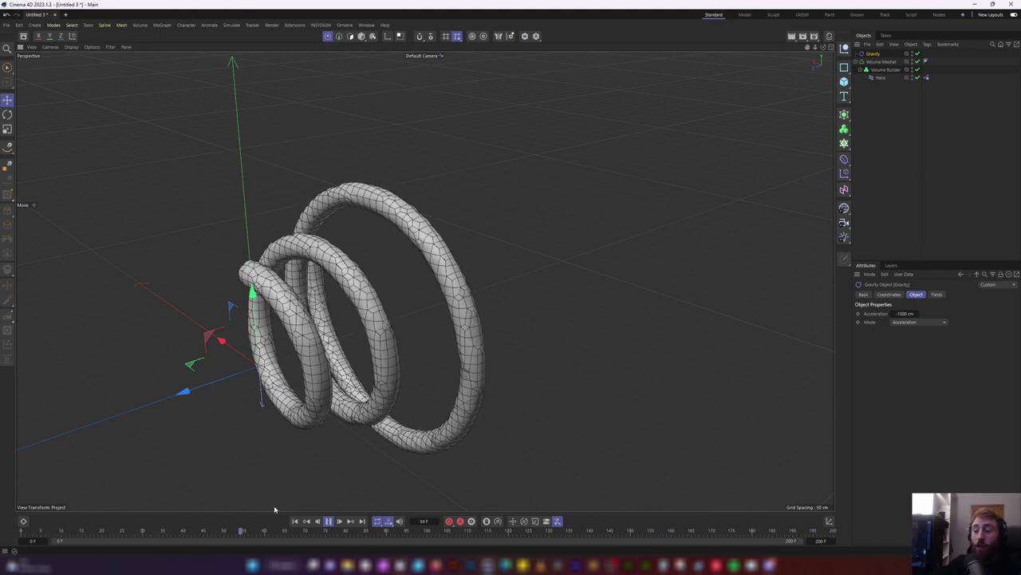
click(326, 522)
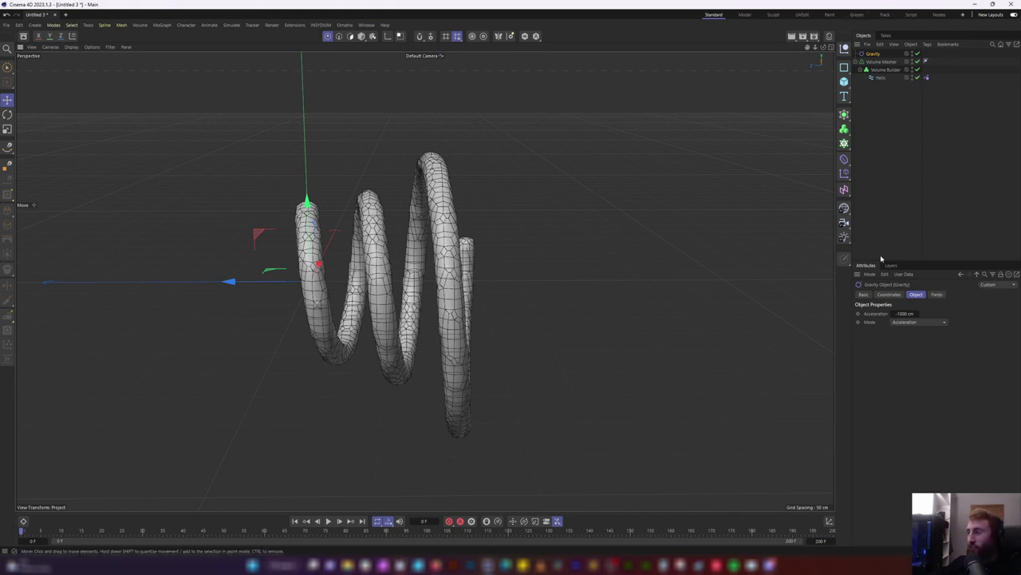
Add a Rotation force object and play the simulation to see its effect on the Helix rope
key(shift+c)
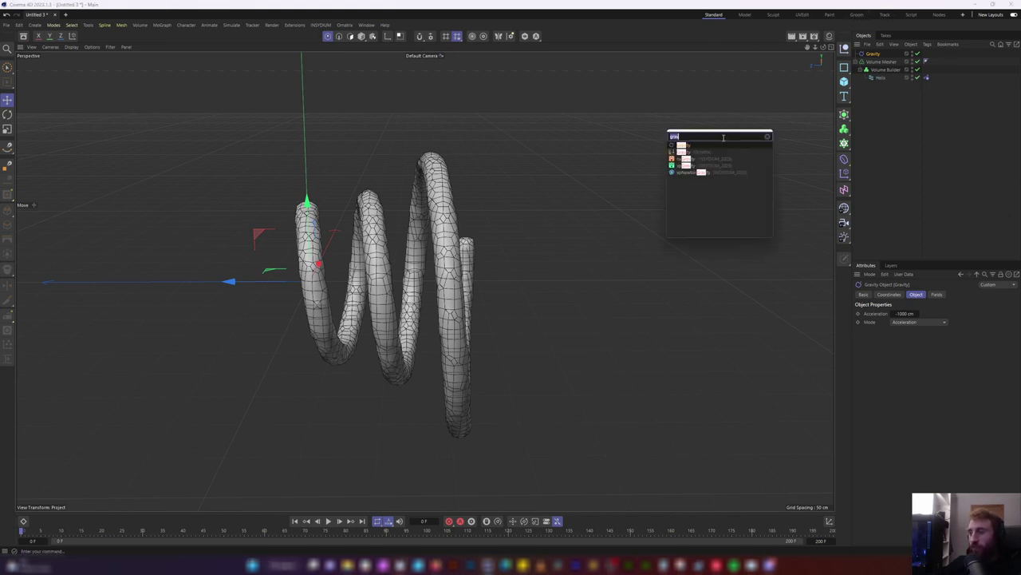
text(ro)
key(Return)
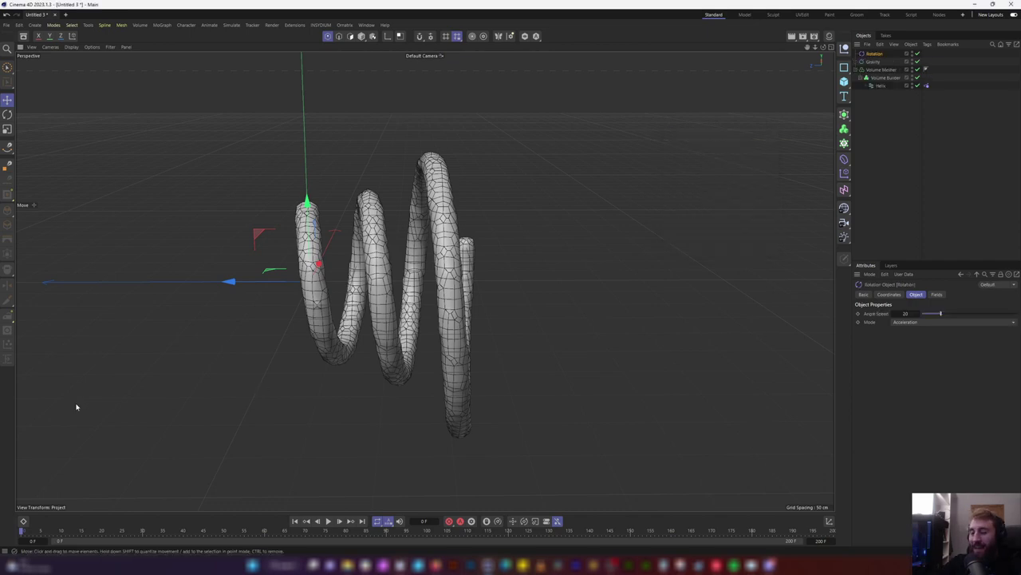
click(327, 522)
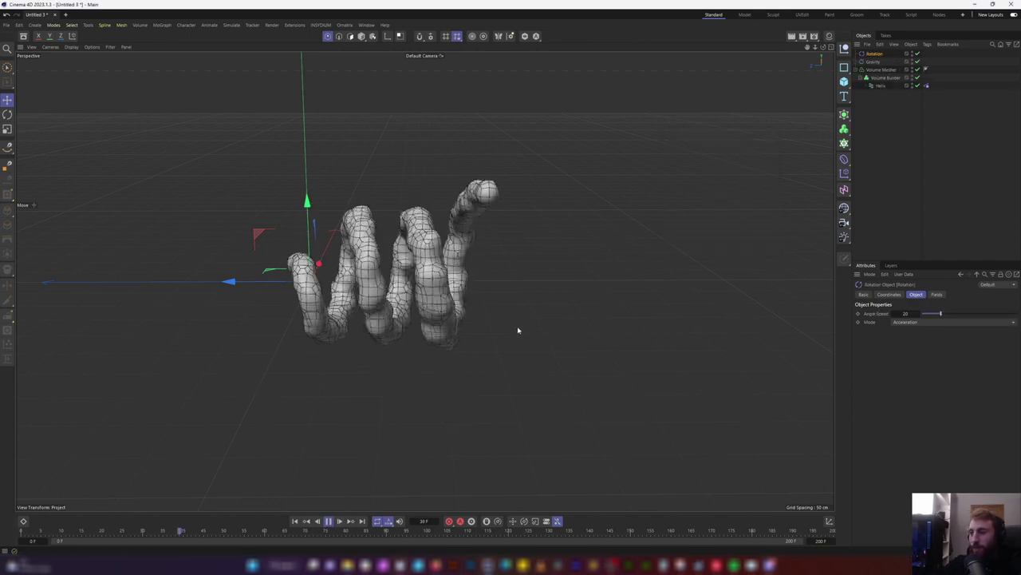
alt+drag(518, 331, 358, 330)
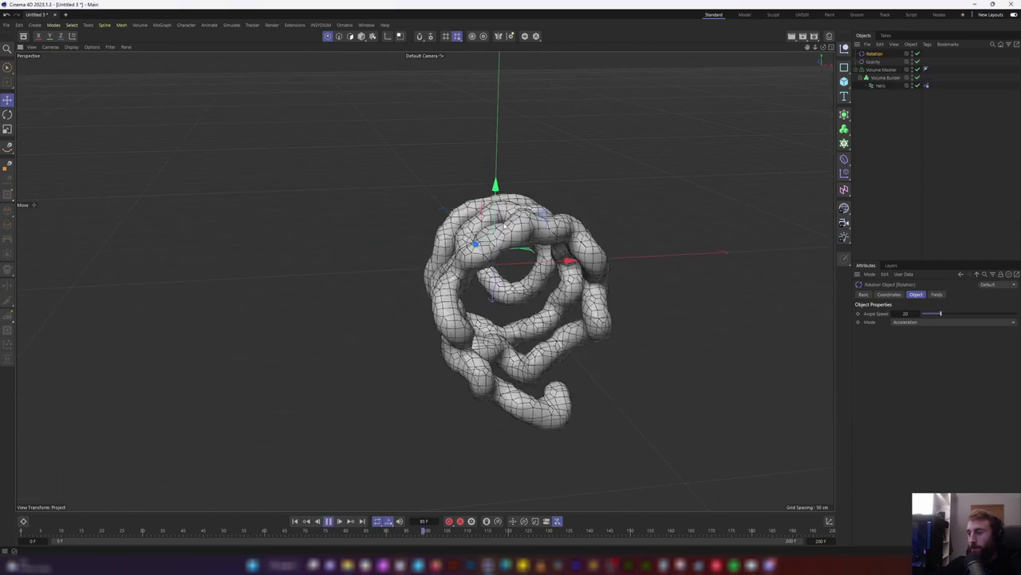
alt+drag(588, 346, 612, 301)
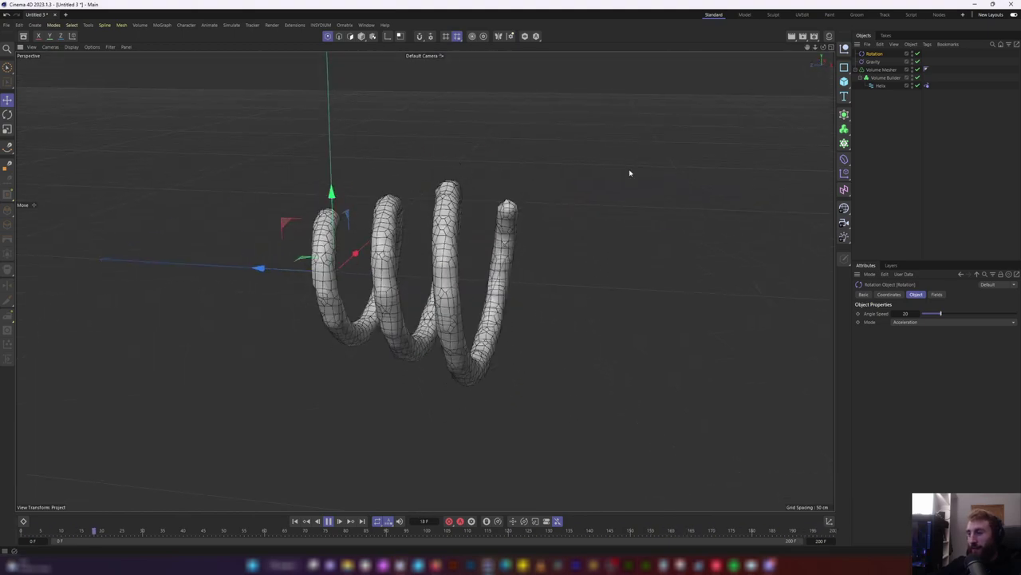
Duplicate the Helix with its Rope tag inside the Volume Builder and rewind the timeline to the first frame
click(925, 85)
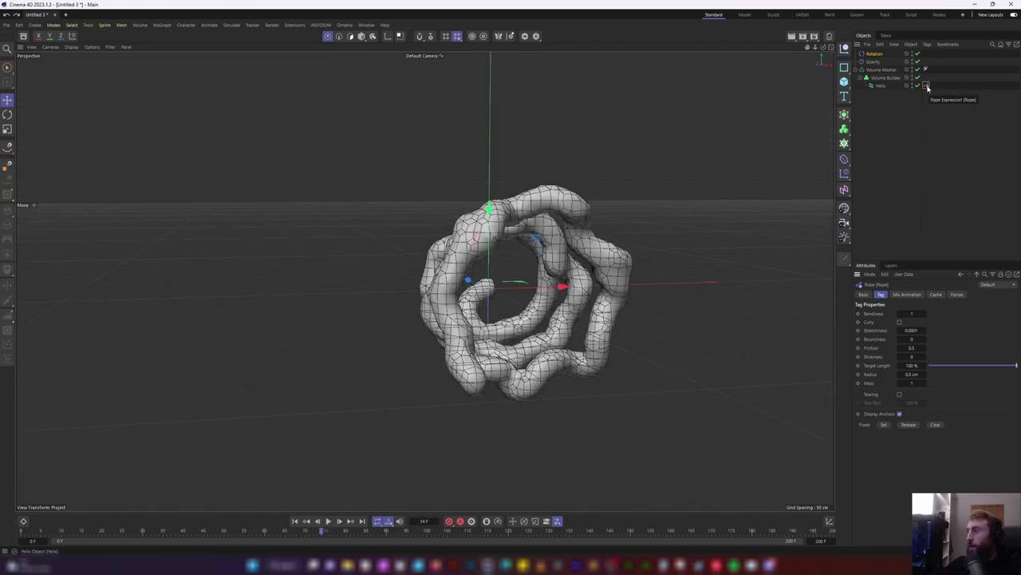
alt+drag(560, 188, 644, 185)
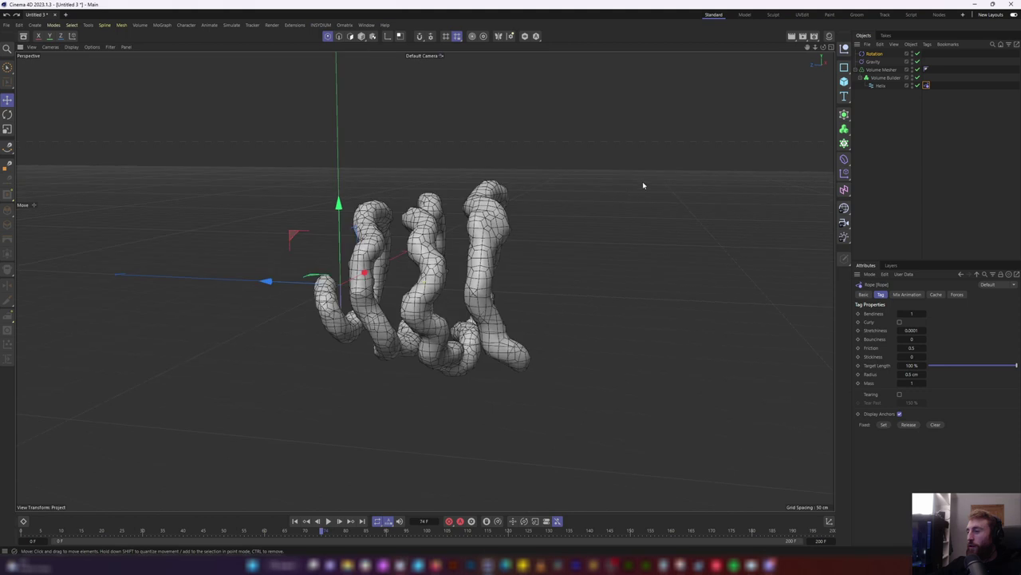
click(881, 85)
ctrl+drag(884, 80, 884, 80)
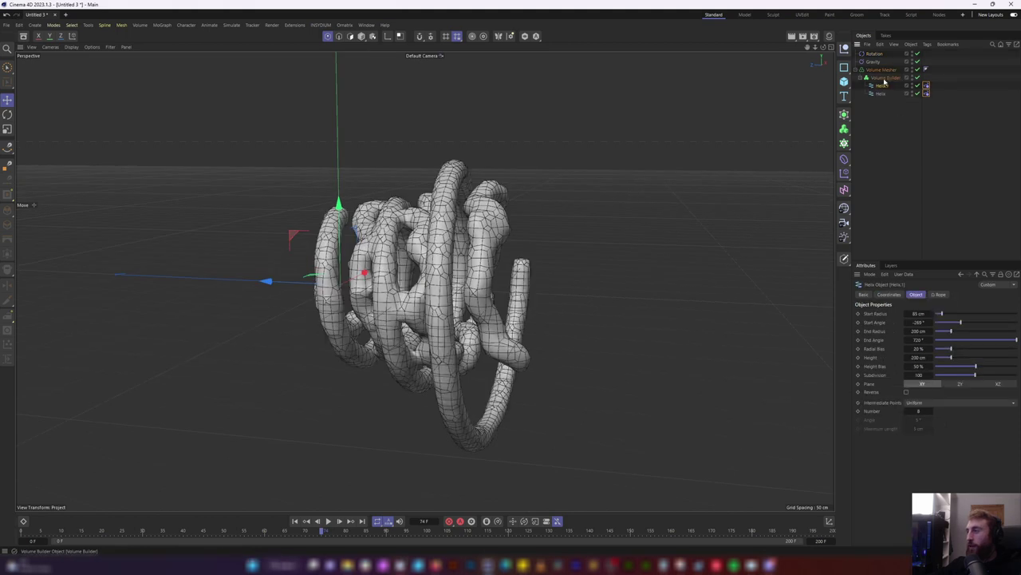
drag(46, 531, 1, 533)
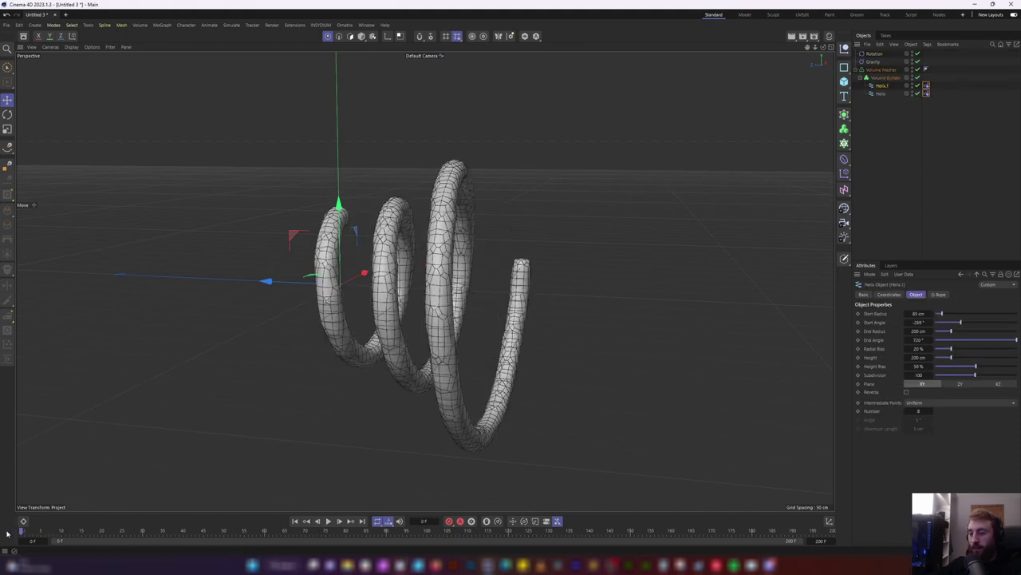
Rotate the duplicated Helix so it crosses the original, and play the simulation while viewing both ropes from different angles
key(r)
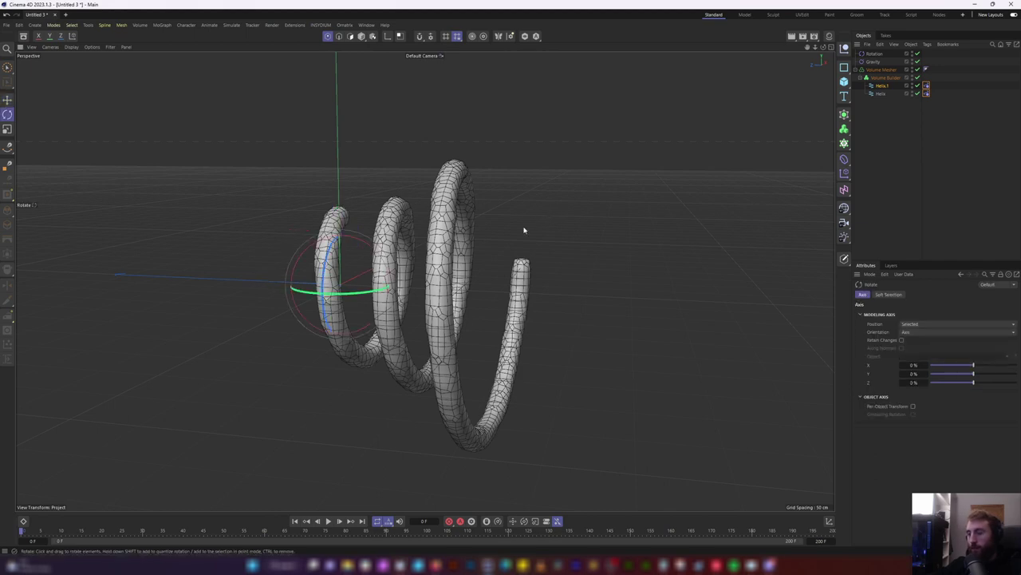
drag(327, 292, 631, 367)
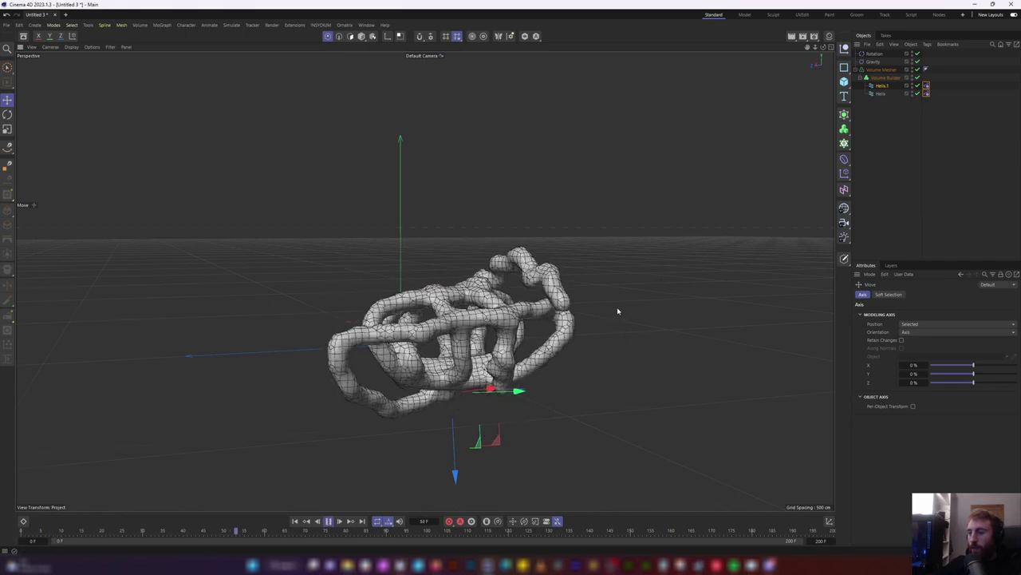
alt+drag(612, 311, 431, 329)
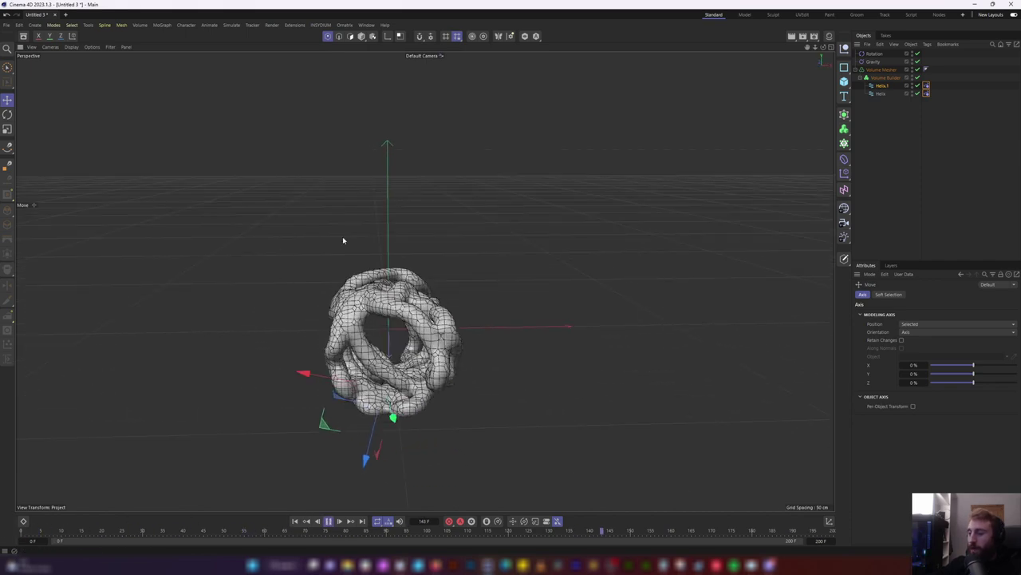
alt+drag(303, 308, 449, 235)
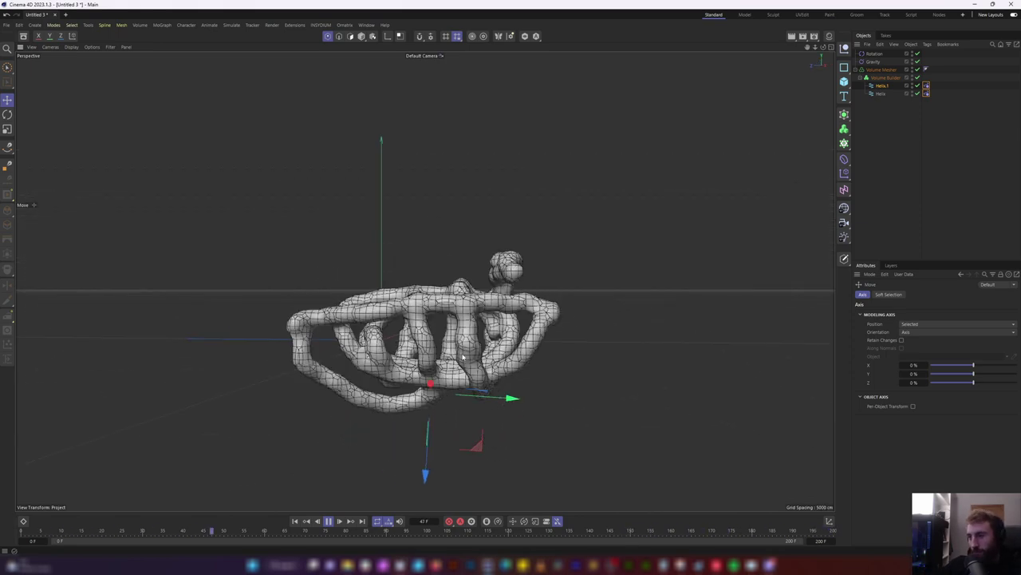
Increase the Rotation force's angle speed, watch the effect on both ropes, and rewind to the first frame
click(875, 53)
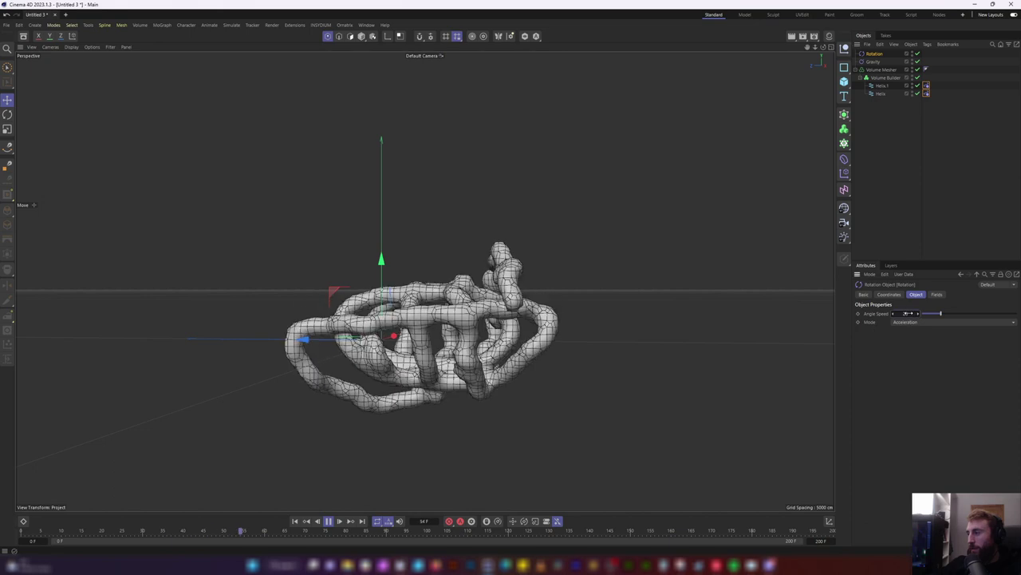
drag(908, 312, 932, 313)
key(r)
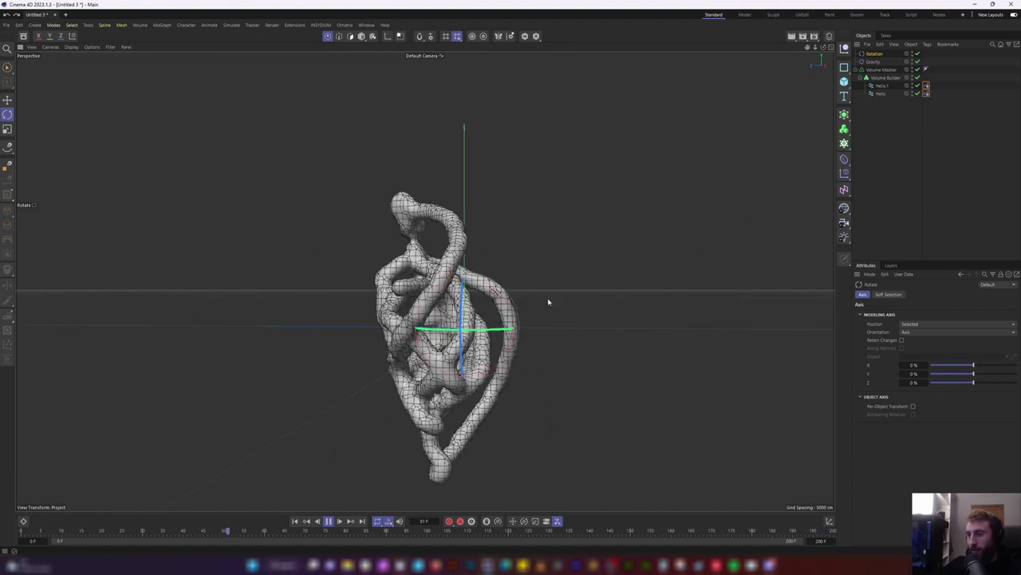
drag(308, 531, 1, 533)
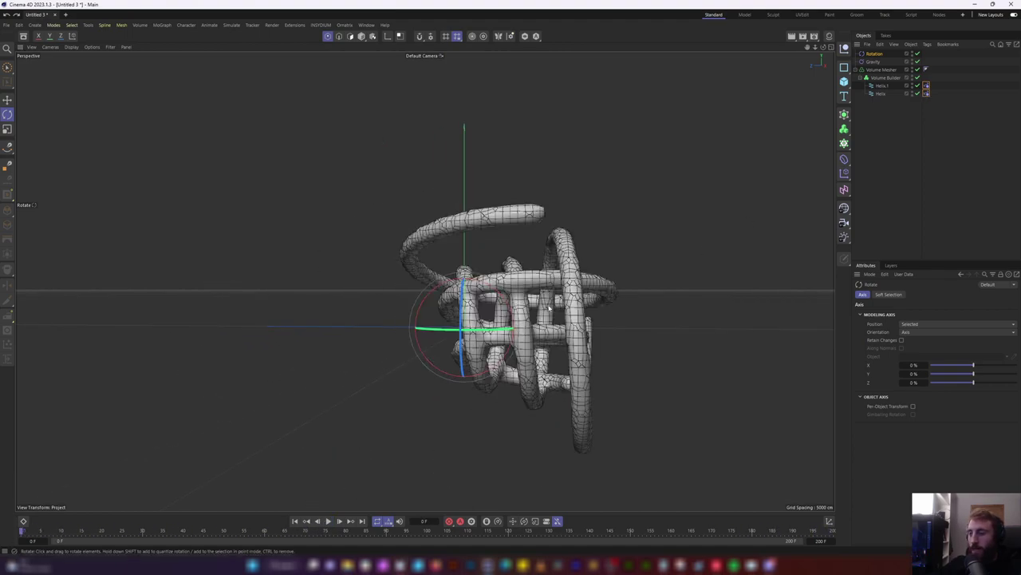
Enlarge the duplicated Helix so it surrounds the original, and play the simulation of the two ropes
click(885, 87)
key(t)
drag(762, 162, 607, 235)
scroll(606, 235, down, 2)
alt+middle_drag(679, 195, 562, 245)
click(330, 520)
alt+drag(426, 383, 497, 349)
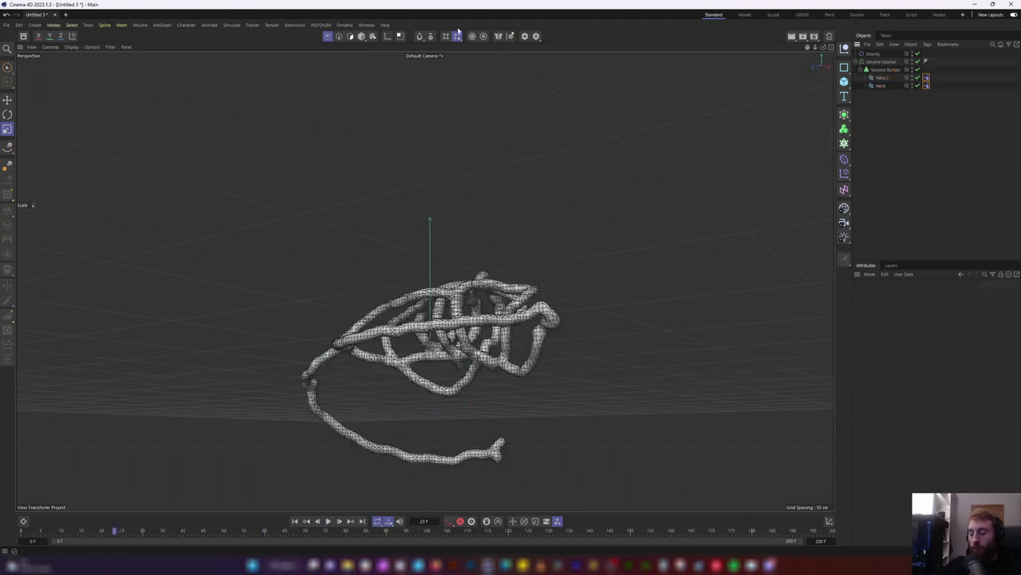
Add a Turbulence force with strength 49 cm and scale 100%, and restart the simulation from the beginning
key(shift+c)
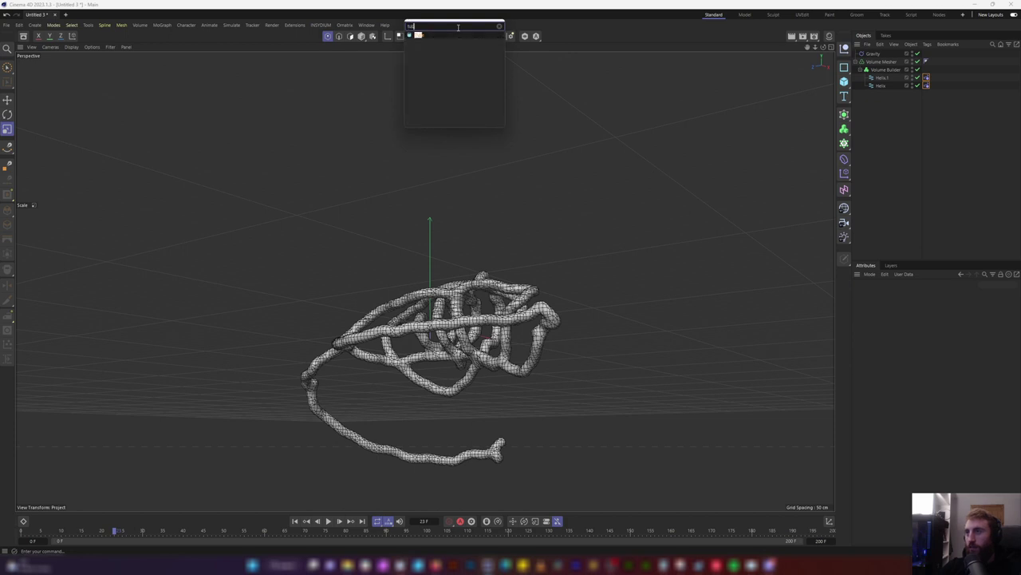
text(t)
key(Return)
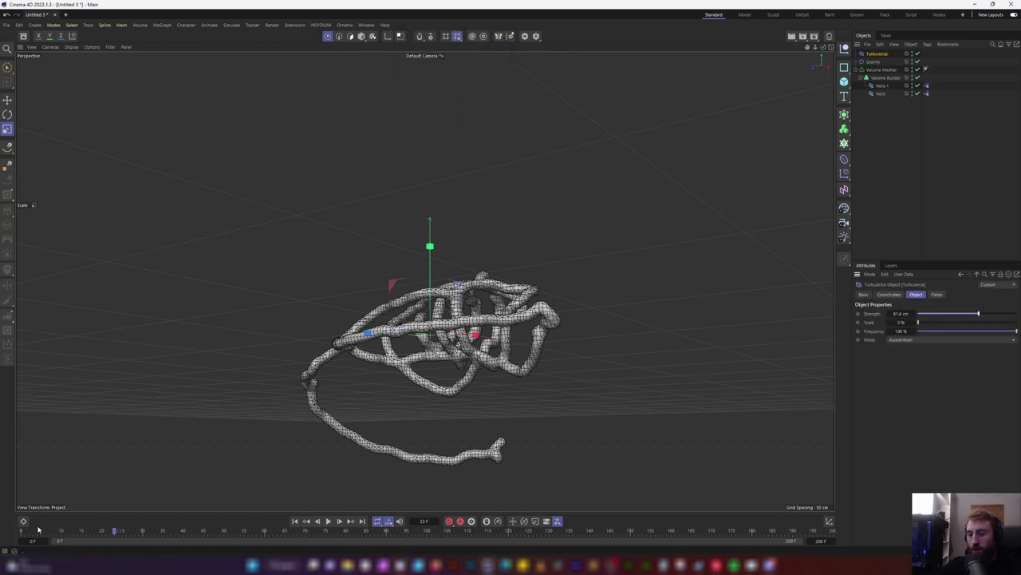
click(28, 531)
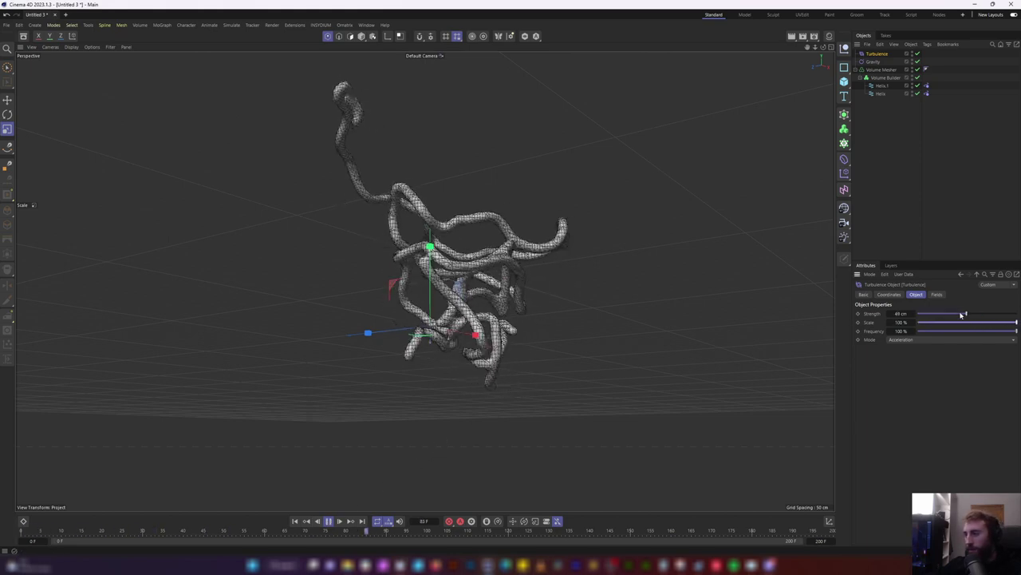
Examine the turbulent motion of the Helix ropes from several angles, and stop the playback
alt+drag(629, 231, 510, 293)
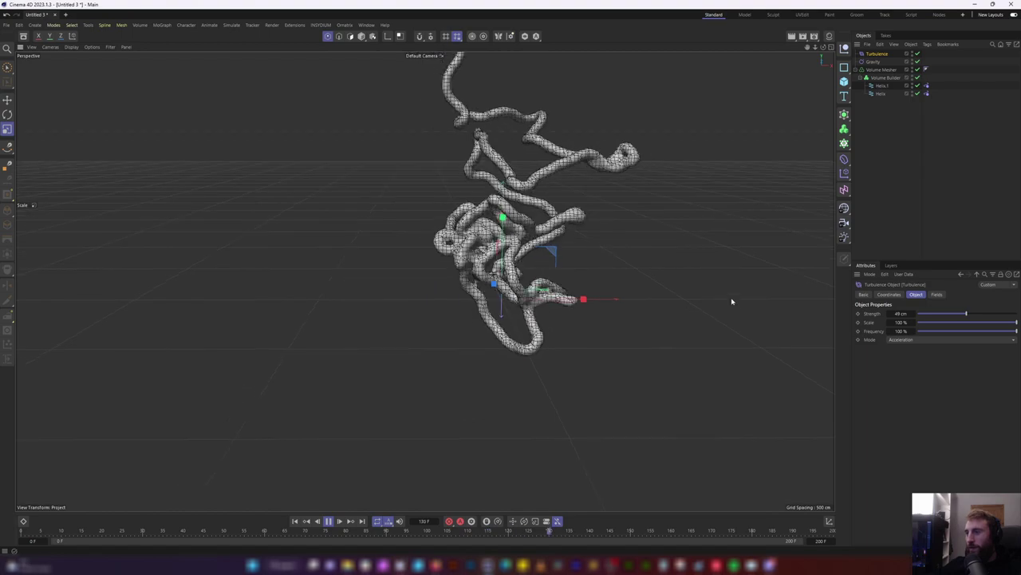
alt+drag(723, 292, 479, 247)
alt+middle_drag(479, 247, 383, 331)
alt+drag(383, 330, 579, 226)
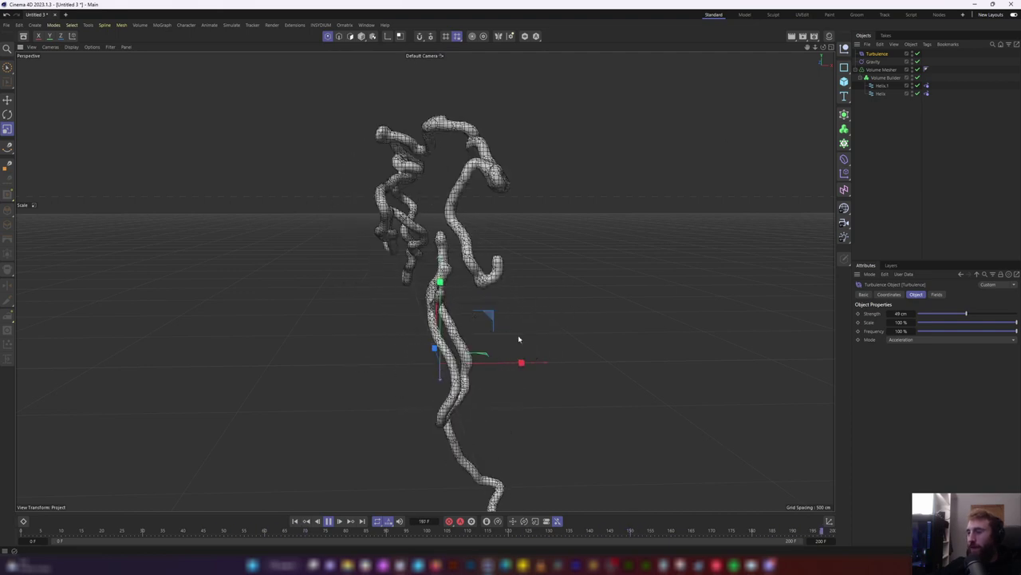
click(328, 520)
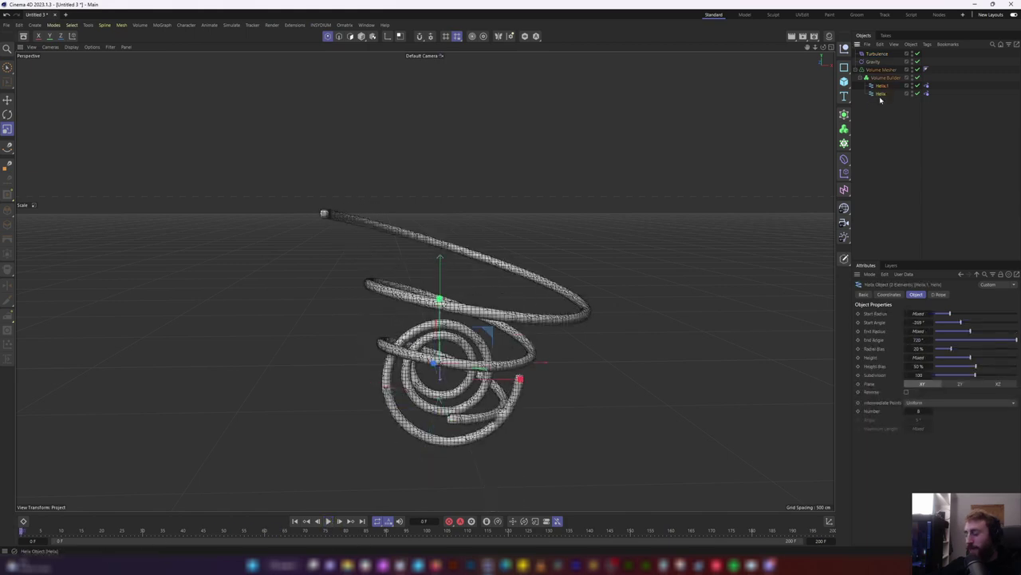
Delete both Helix splines from the Volume Builder
key(Delete)
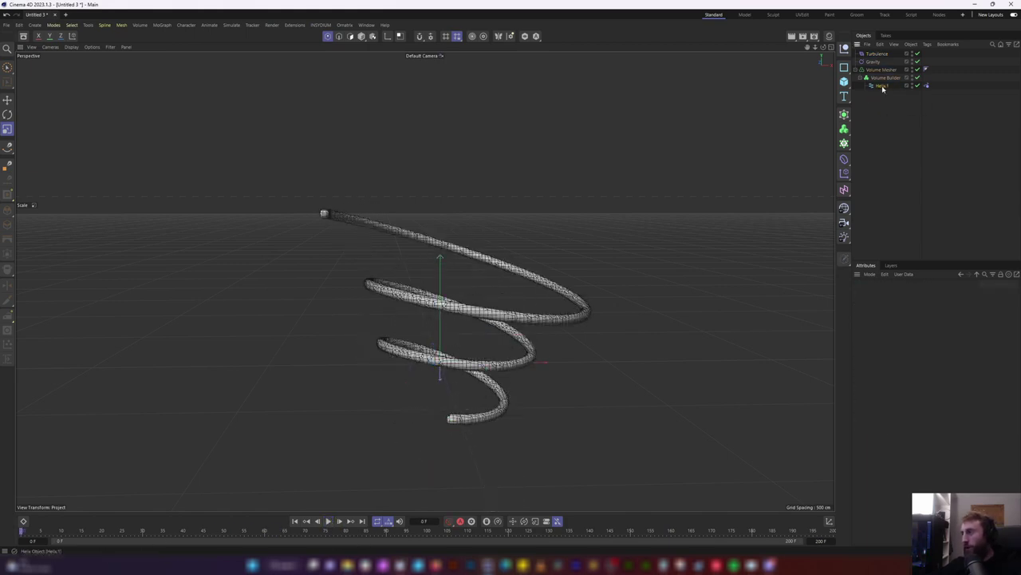
click(882, 86)
key(Delete)
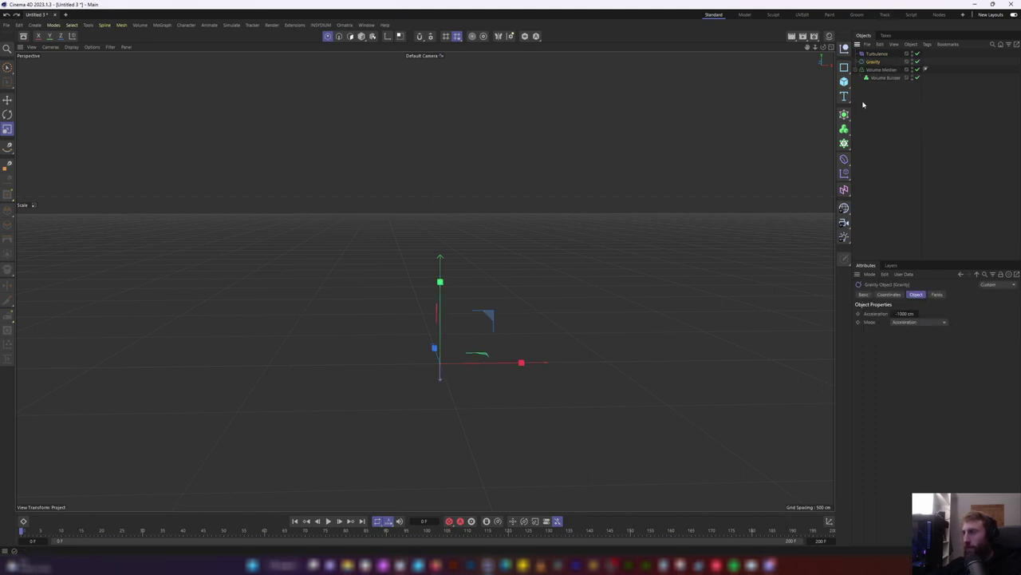
Add a Cloner inside the Volume Builder and place a new Arc spline as the Cloner's child
click(845, 143)
click(877, 157)
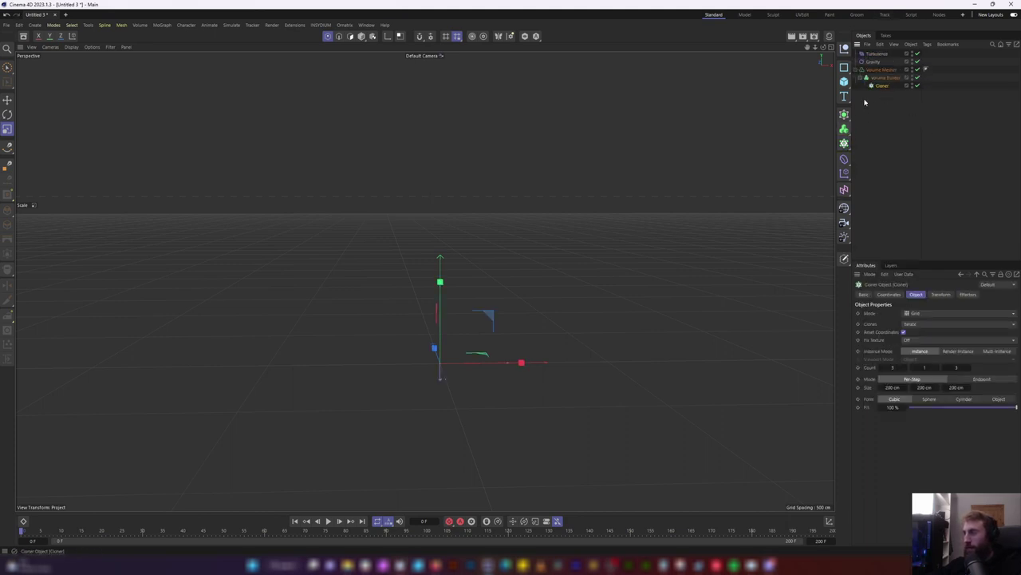
click(844, 68)
click(876, 74)
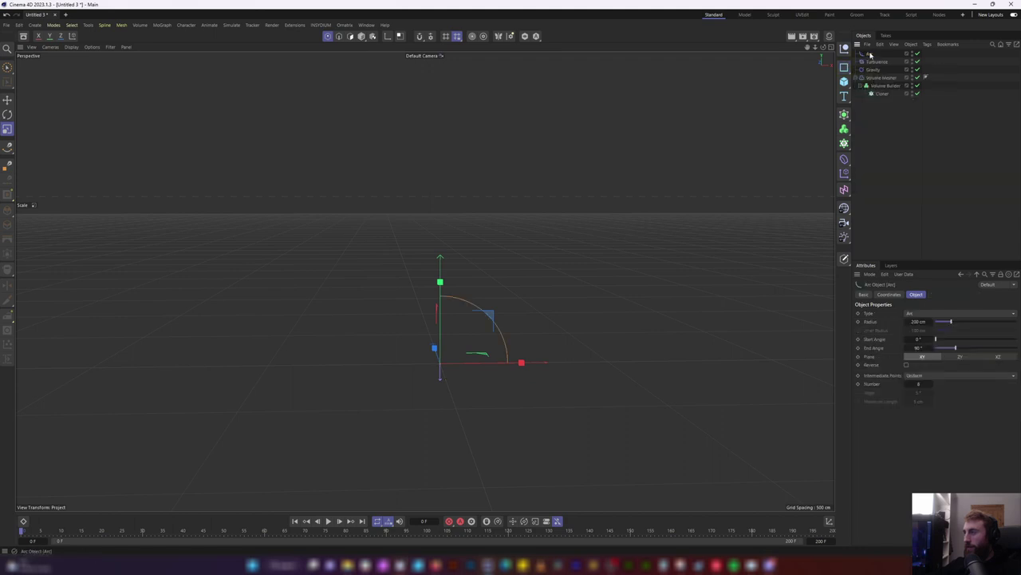
drag(889, 99, 884, 95)
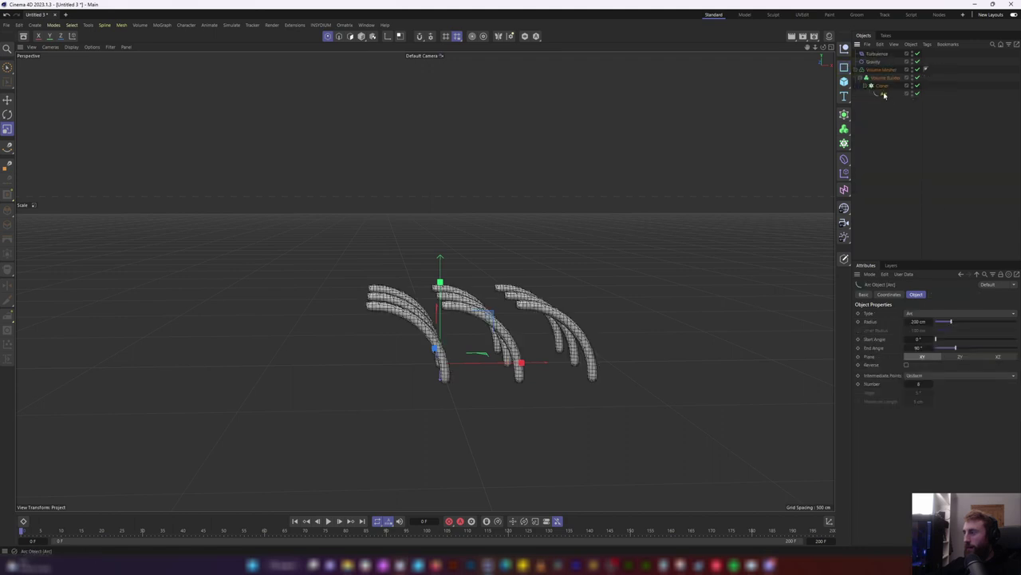
Add a Rope simulation tag to the Arc, test it in playback, and transfer the tag to the Cloner
right_click(884, 94)
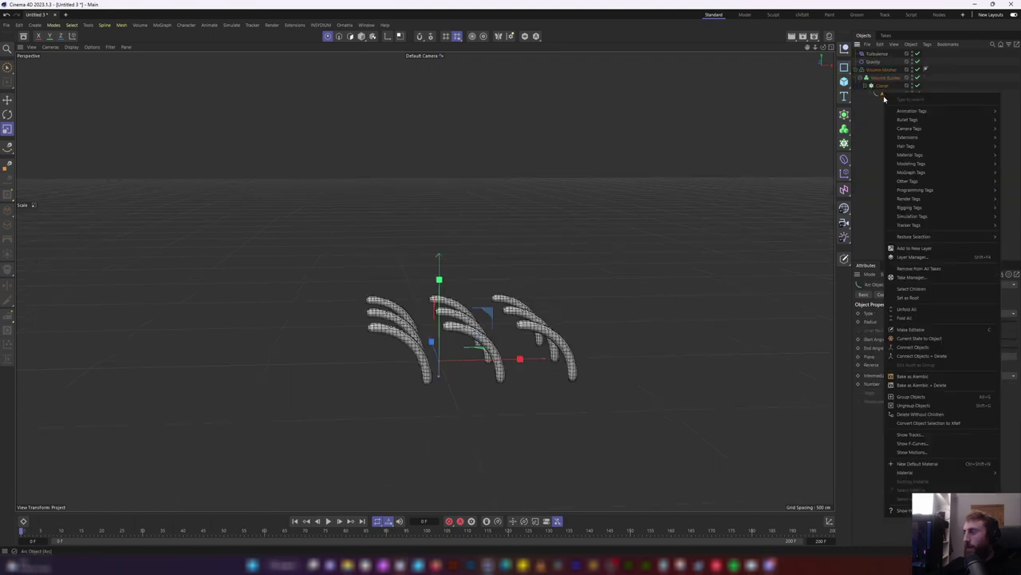
mouse_move(918, 216)
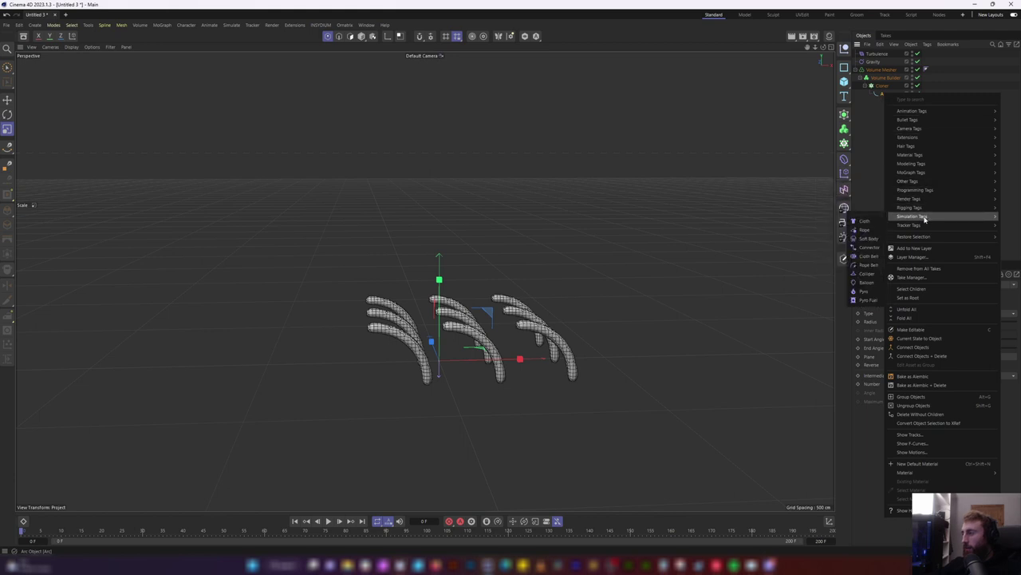
click(865, 230)
click(328, 520)
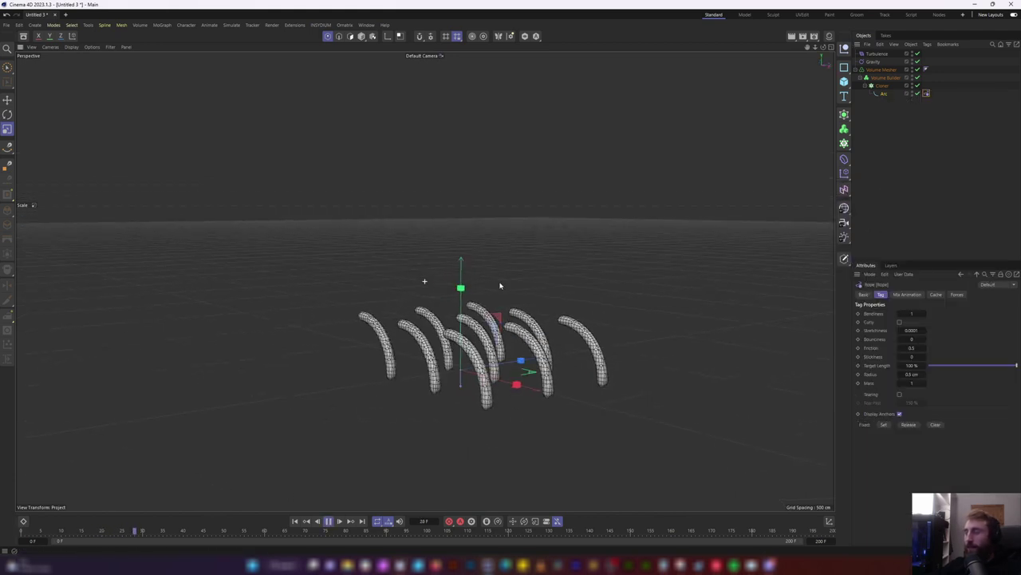
click(328, 521)
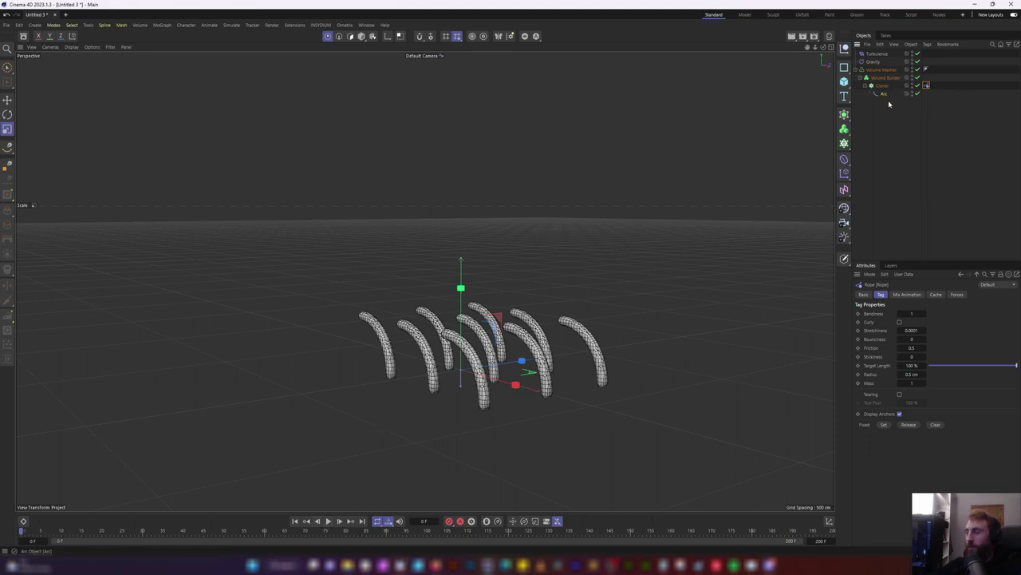
Play the simulation with the Rope tag on the Cloner, view the moving arcs, and stop it
click(328, 521)
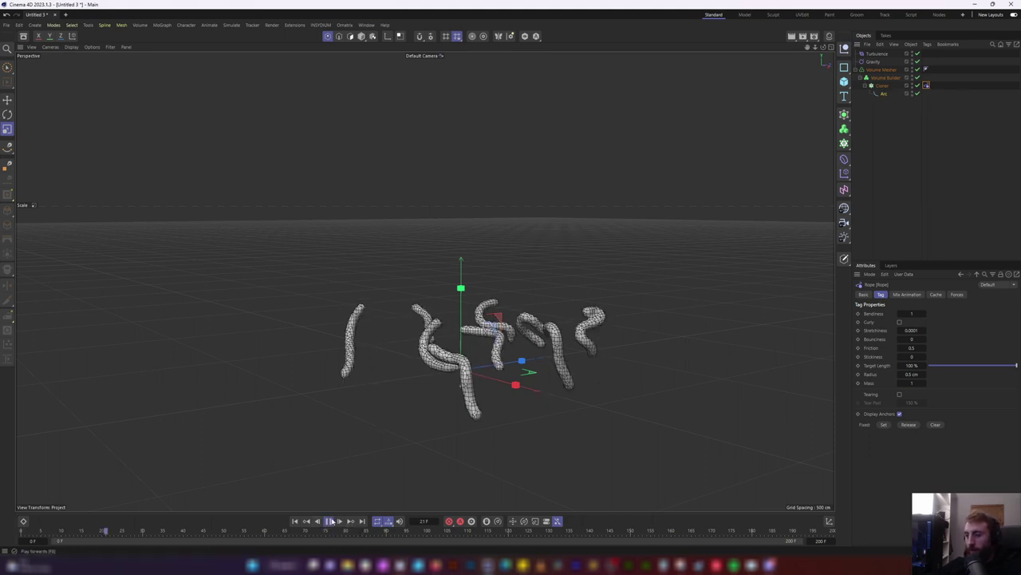
alt+drag(471, 316, 635, 348)
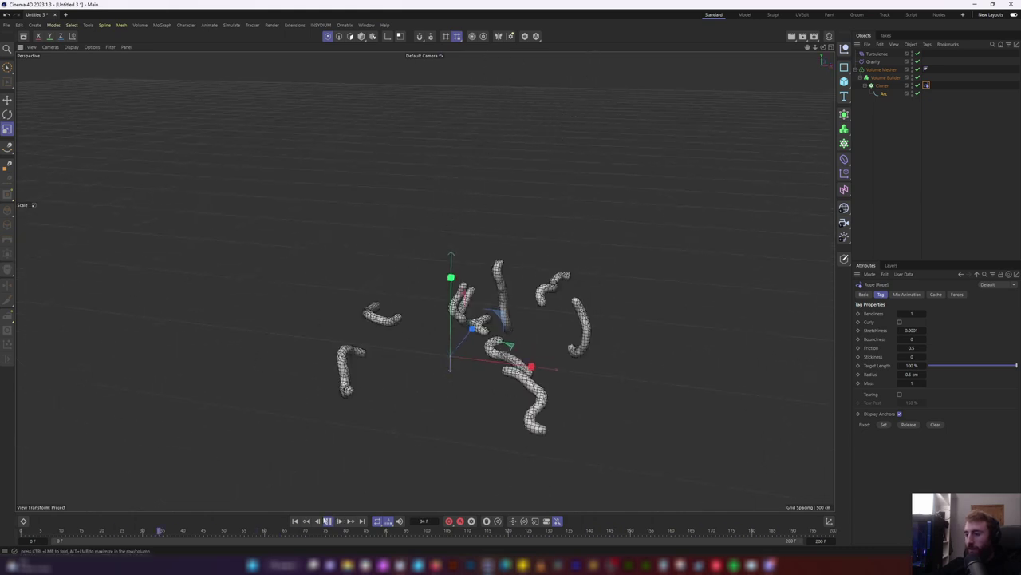
click(327, 520)
Add an Attractor force object to the scene
key(shift+c)
text(turb)
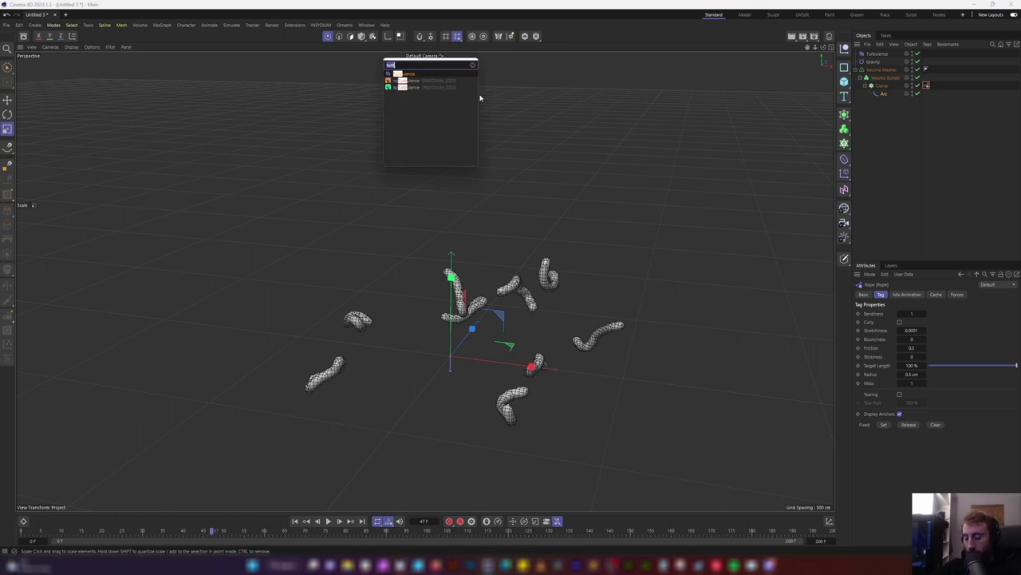
text(attra)
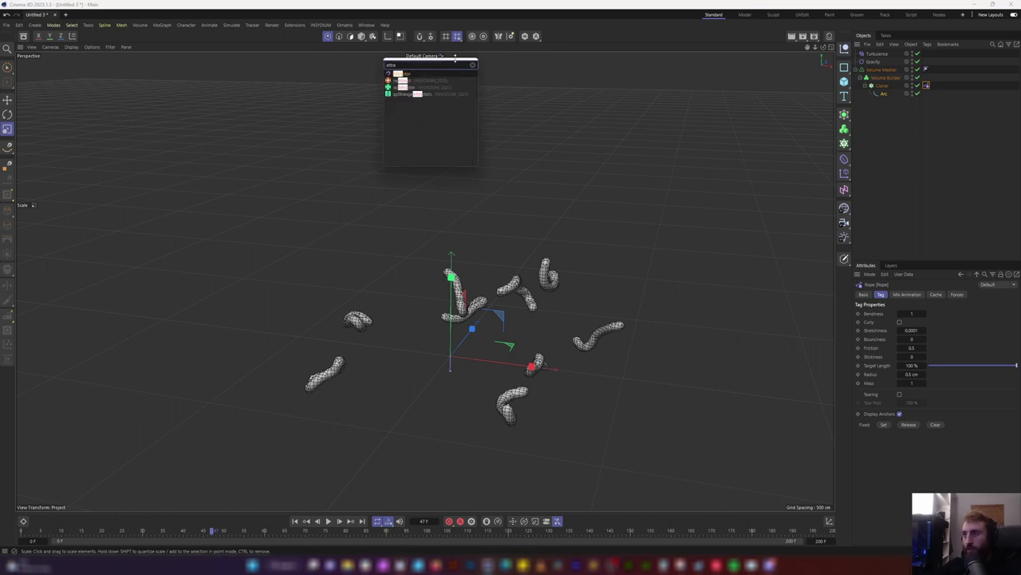
key(Return)
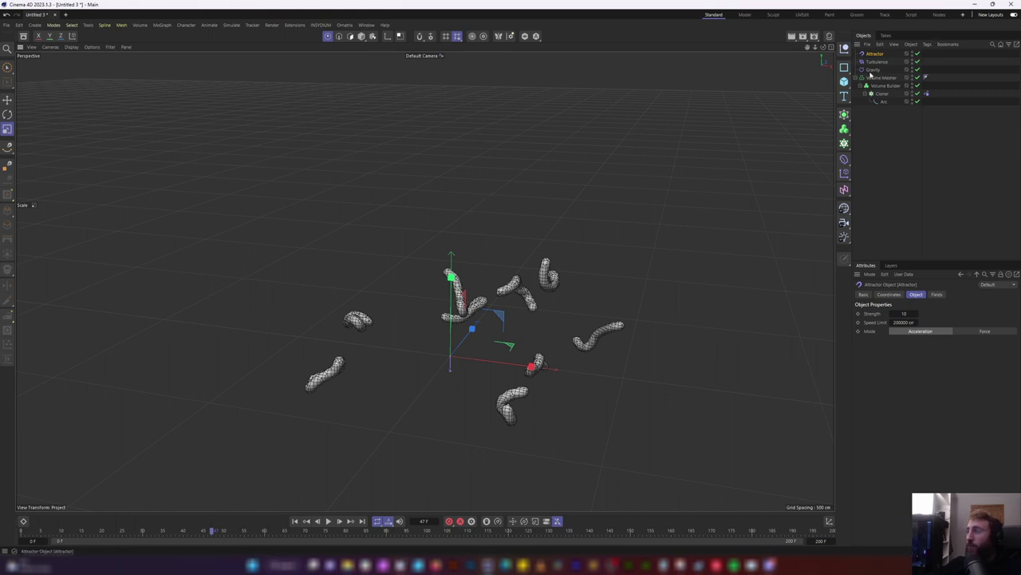
Set the Attractor's strength to 1000 and replay the simulation from the first frame
click(233, 25)
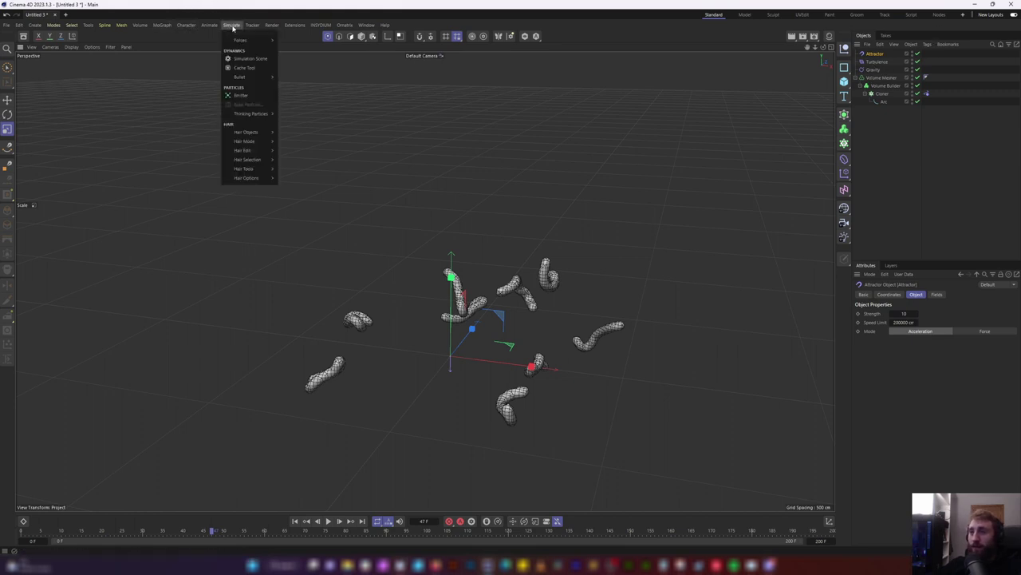
mouse_move(240, 43)
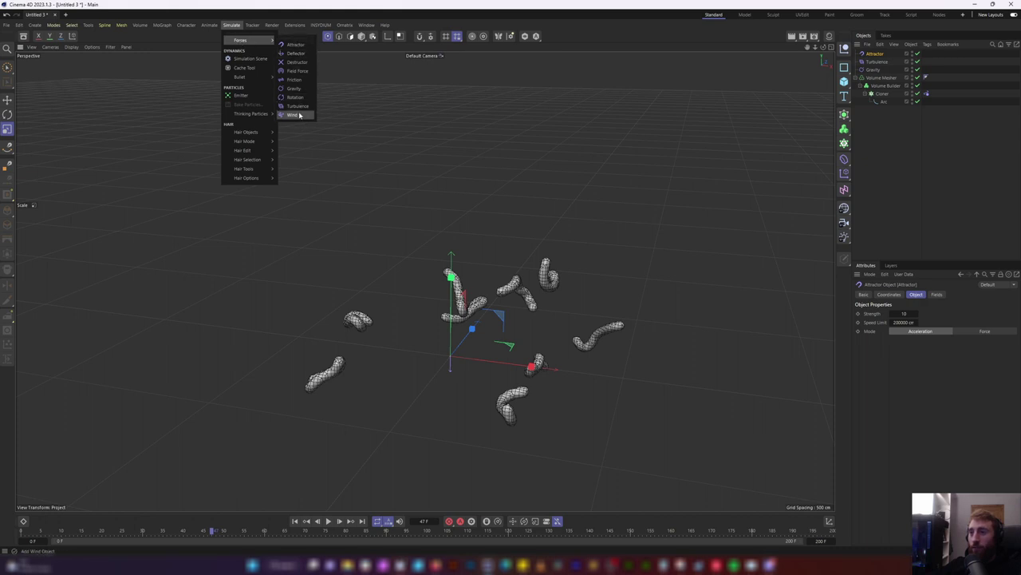
click(940, 129)
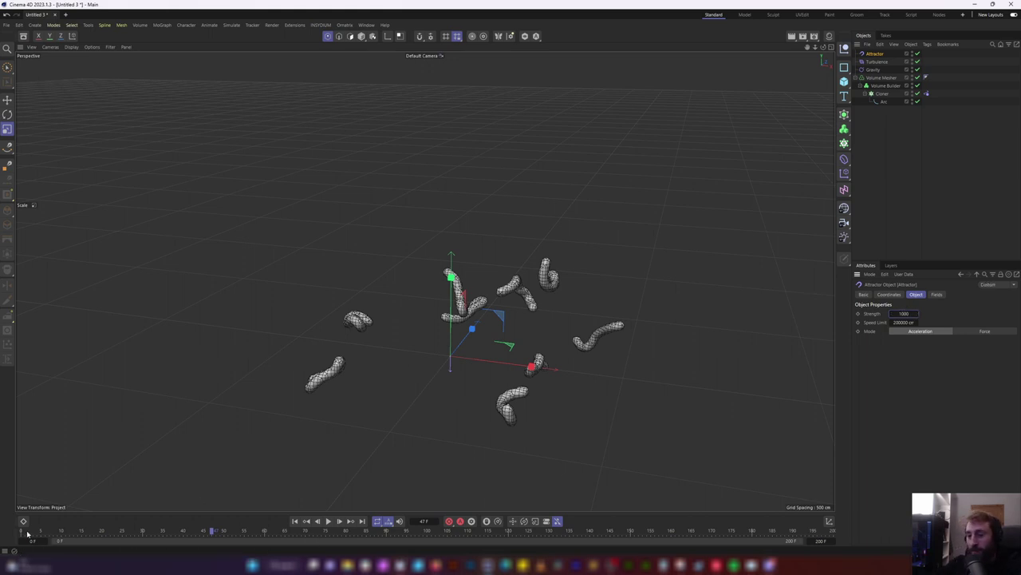
click(24, 532)
click(328, 521)
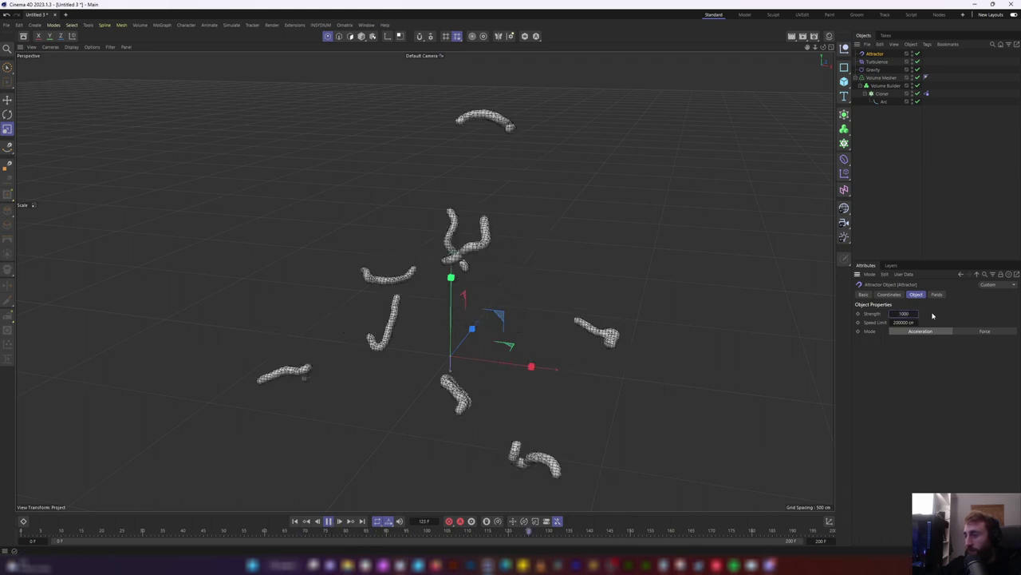
alt+drag(533, 282, 504, 265)
Raise the Attractor's strength to 10000 and restart the simulation from the first frame
click(910, 313)
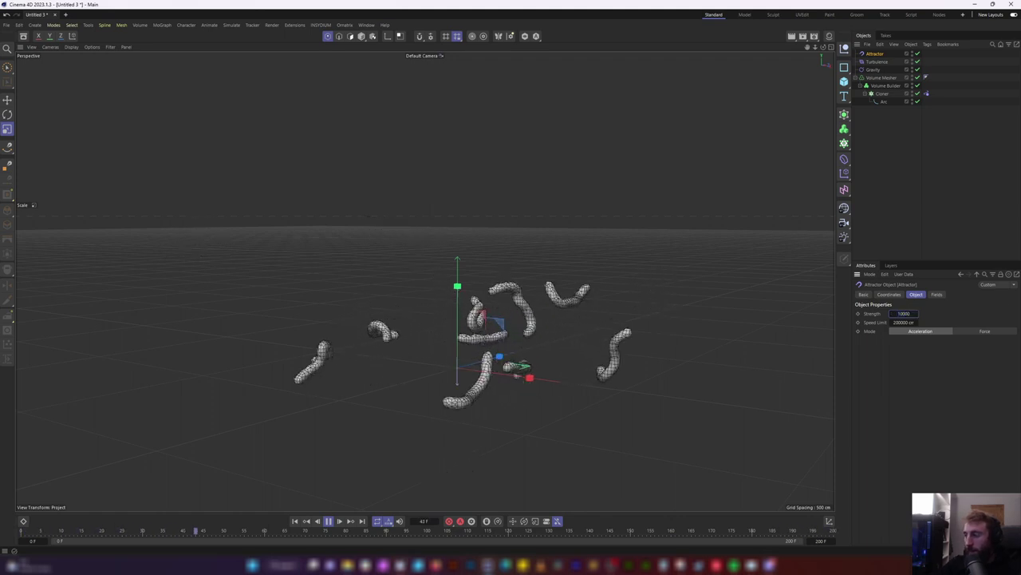
click(912, 228)
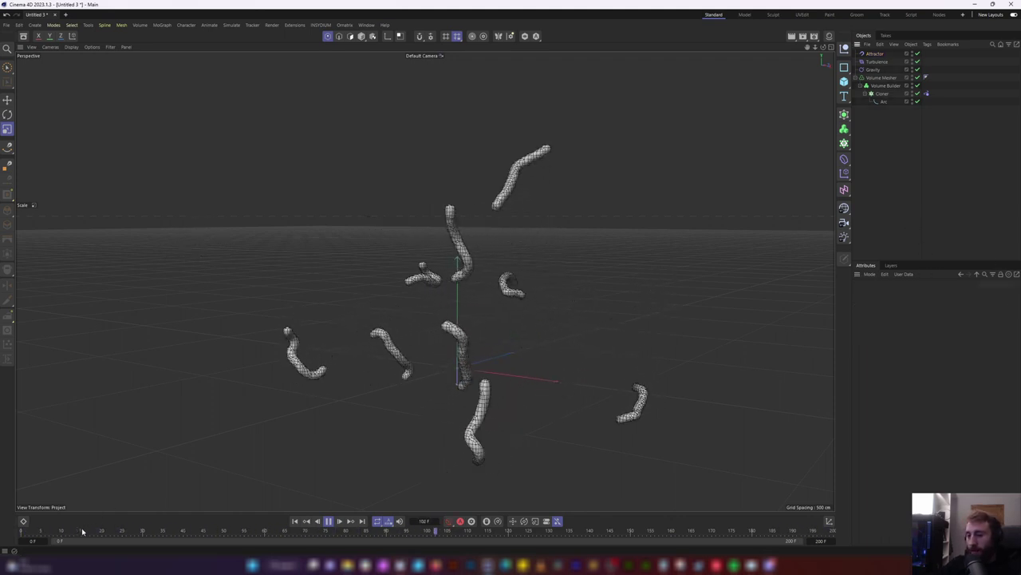
click(22, 531)
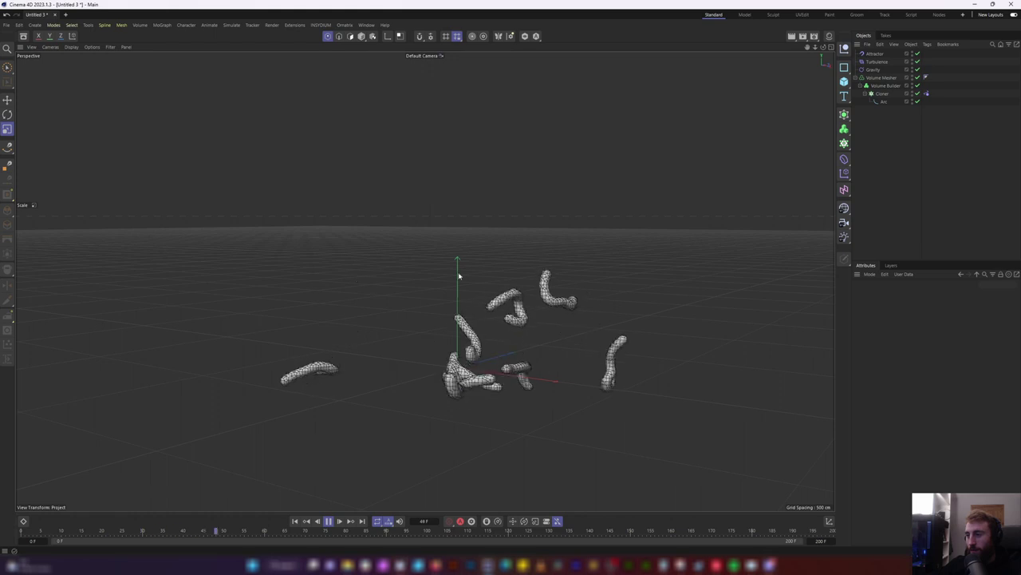
Examine how the cloned arcs move under the combined forces from several angles, and stop the playback
alt+drag(497, 330, 423, 327)
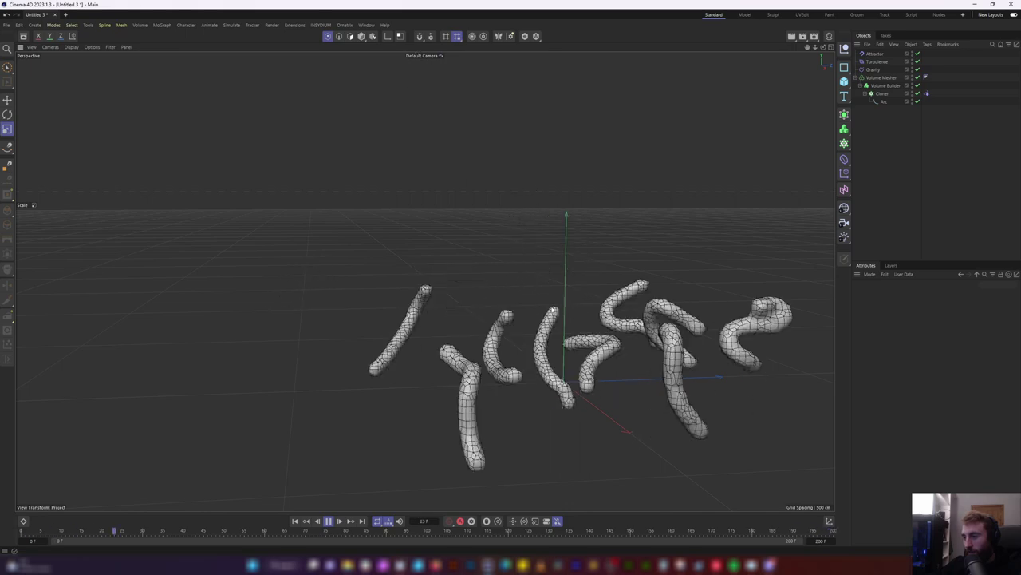
alt+drag(553, 387, 614, 382)
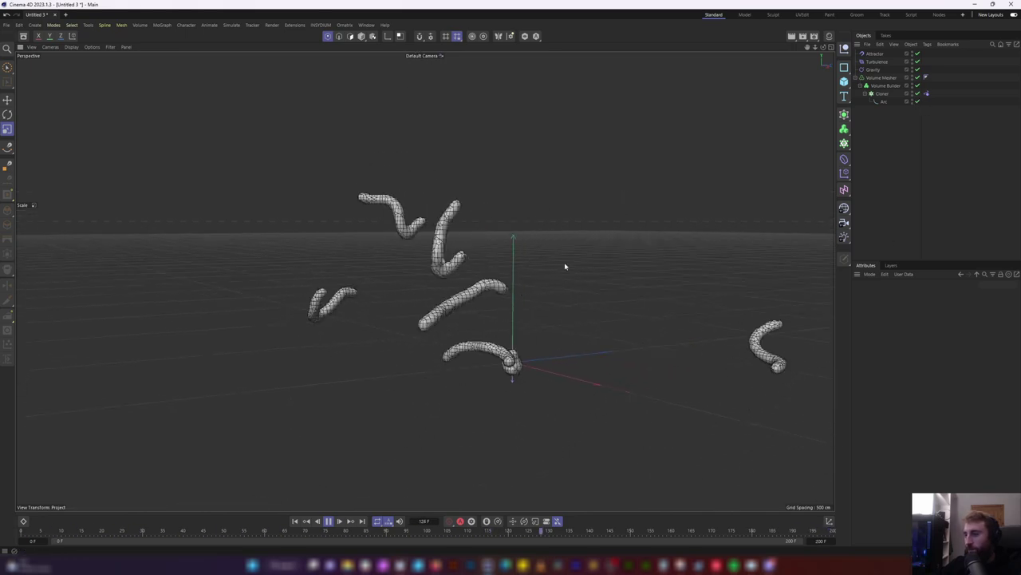
click(328, 521)
alt+drag(654, 223, 611, 287)
scroll(610, 287, down, 3)
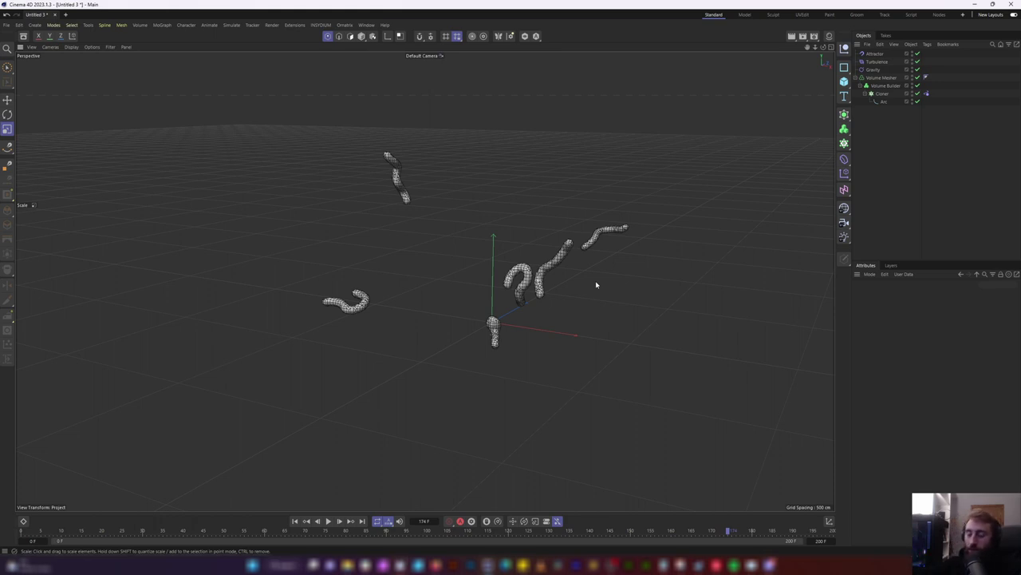
Inspect the settings of the Cloner's Rope tag, the Turbulence force and the Volume Mesher
click(926, 93)
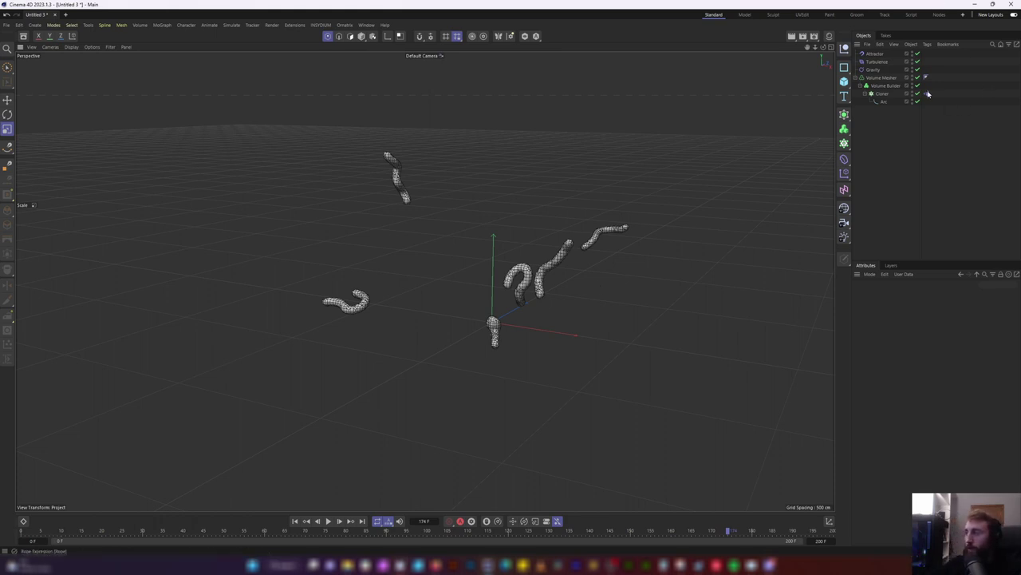
click(877, 61)
click(881, 77)
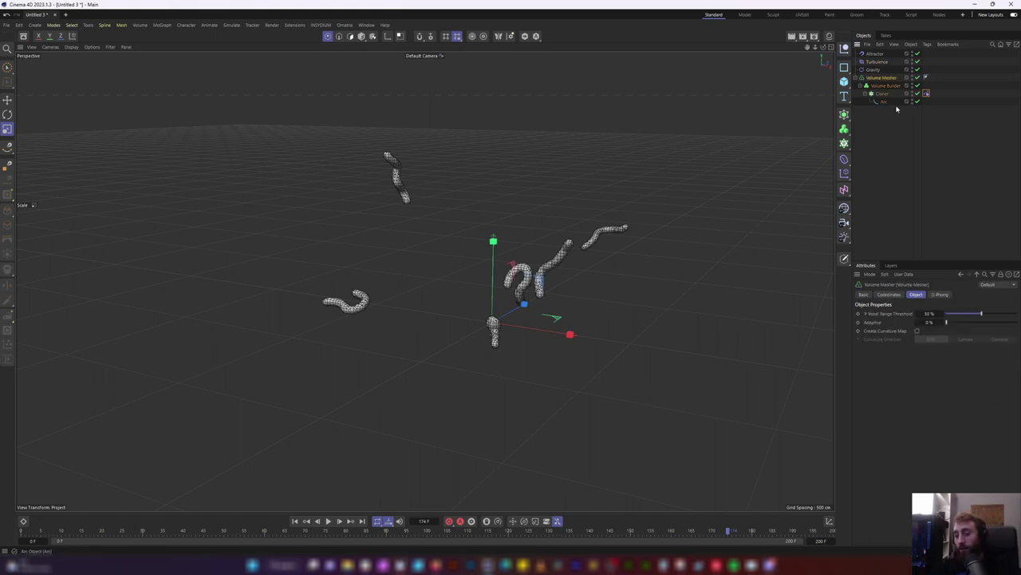